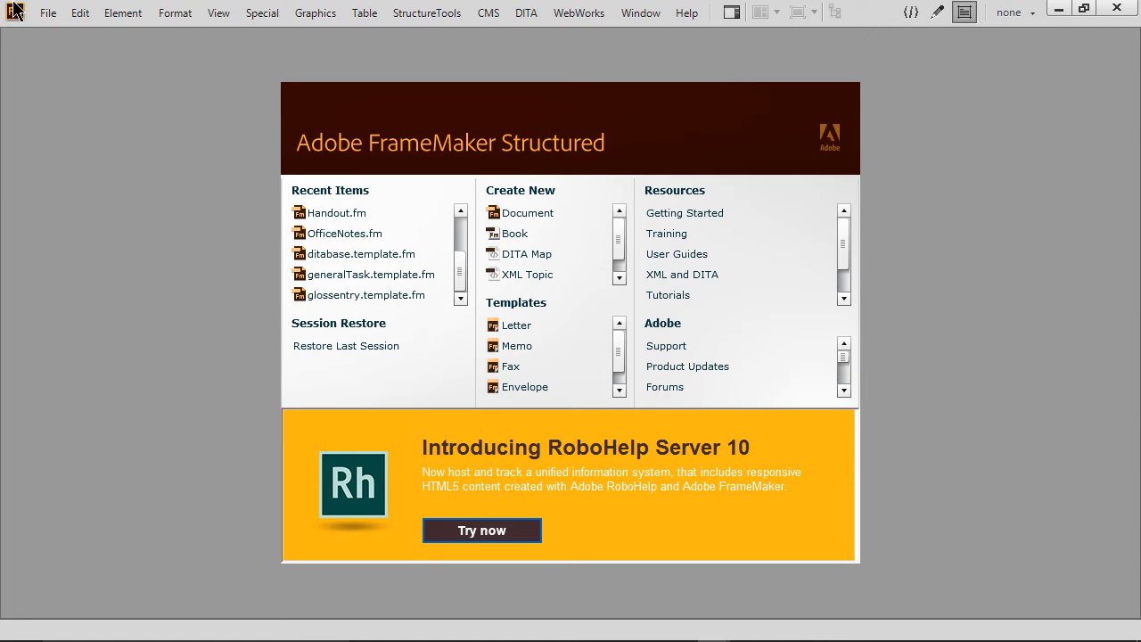
- Create a new blank document in portrait orientation
{"action": "left_click", "coordinate": [49, 14]}
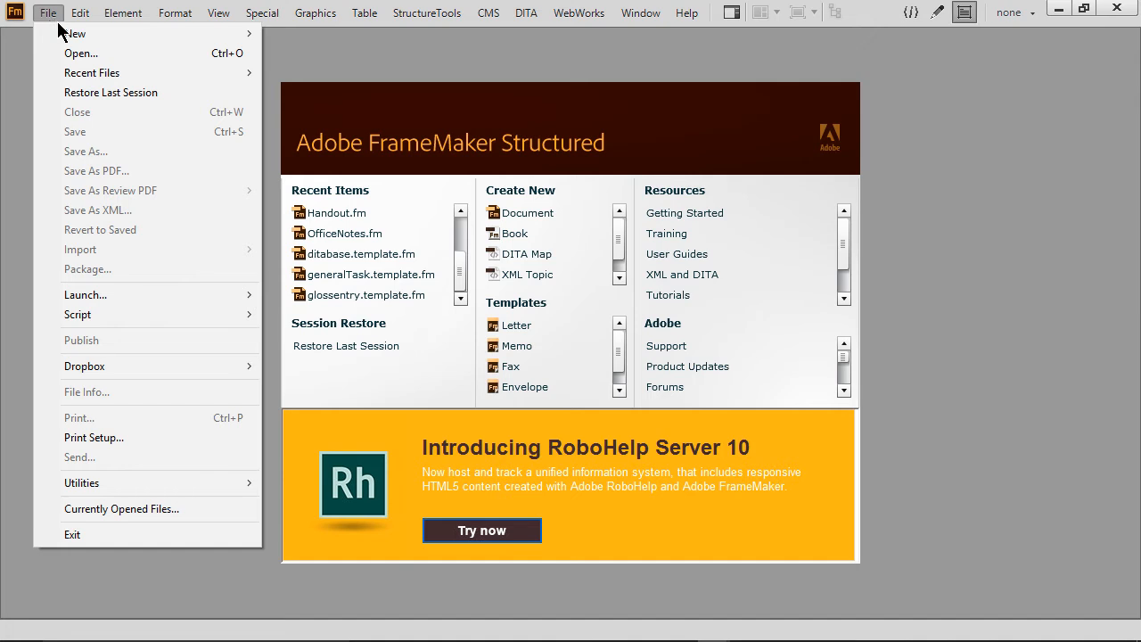
{"action": "mouse_move", "coordinate": [62, 39]}
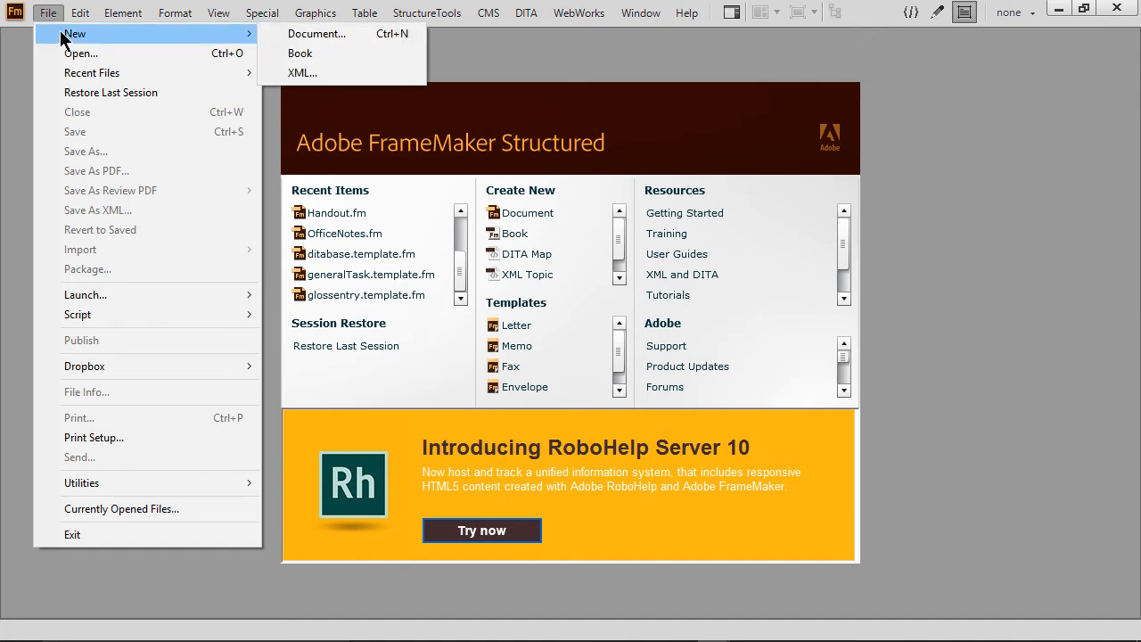
{"action": "left_click", "coordinate": [318, 35]}
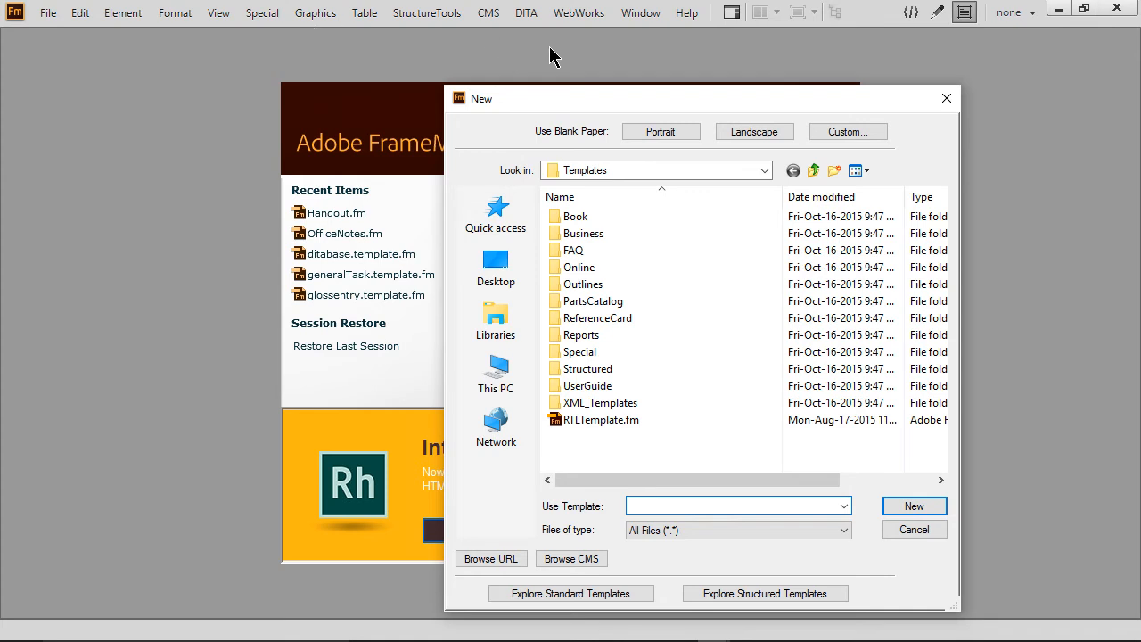
{"action": "left_click", "coordinate": [660, 132]}
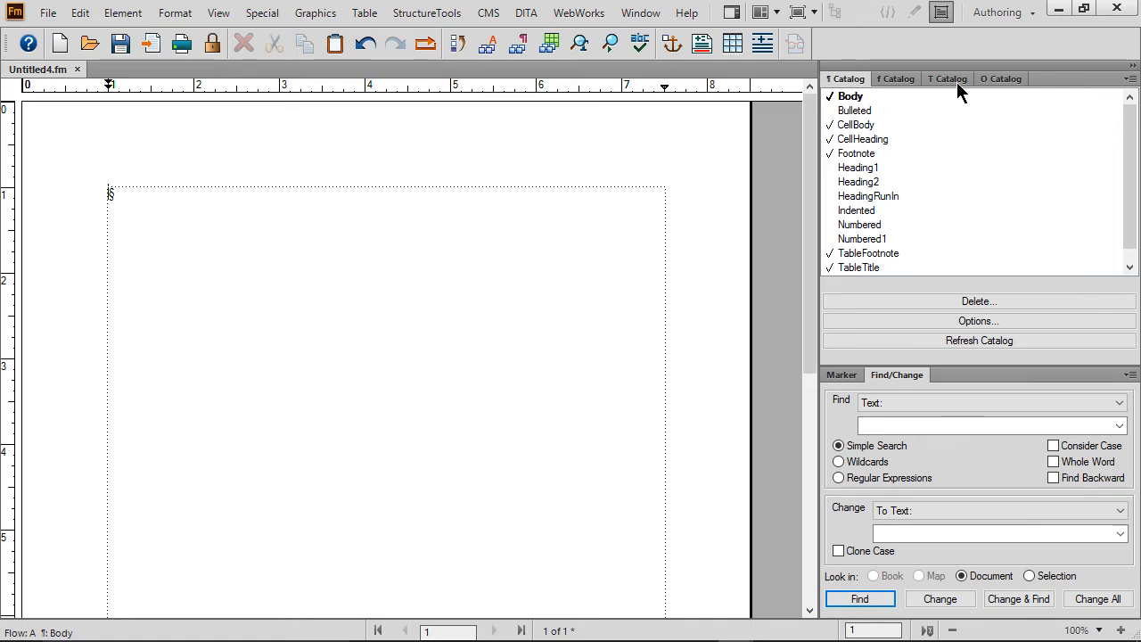
- Select the Authoring workspace and reset it to its original layout
{"action": "left_click", "coordinate": [1006, 12]}
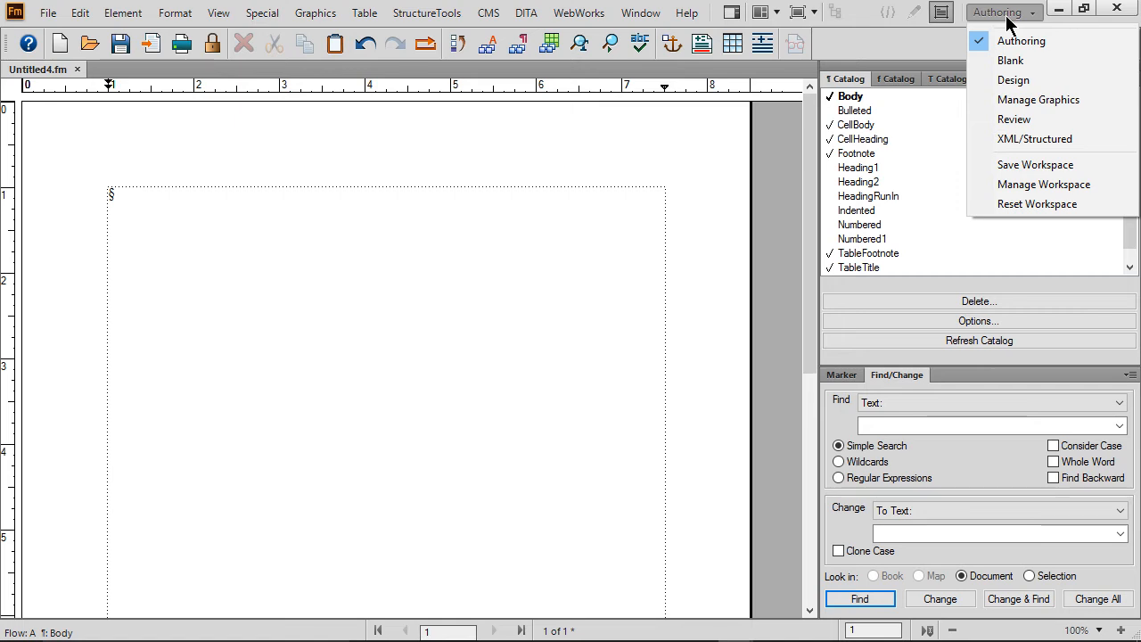
{"action": "left_click", "coordinate": [1029, 42]}
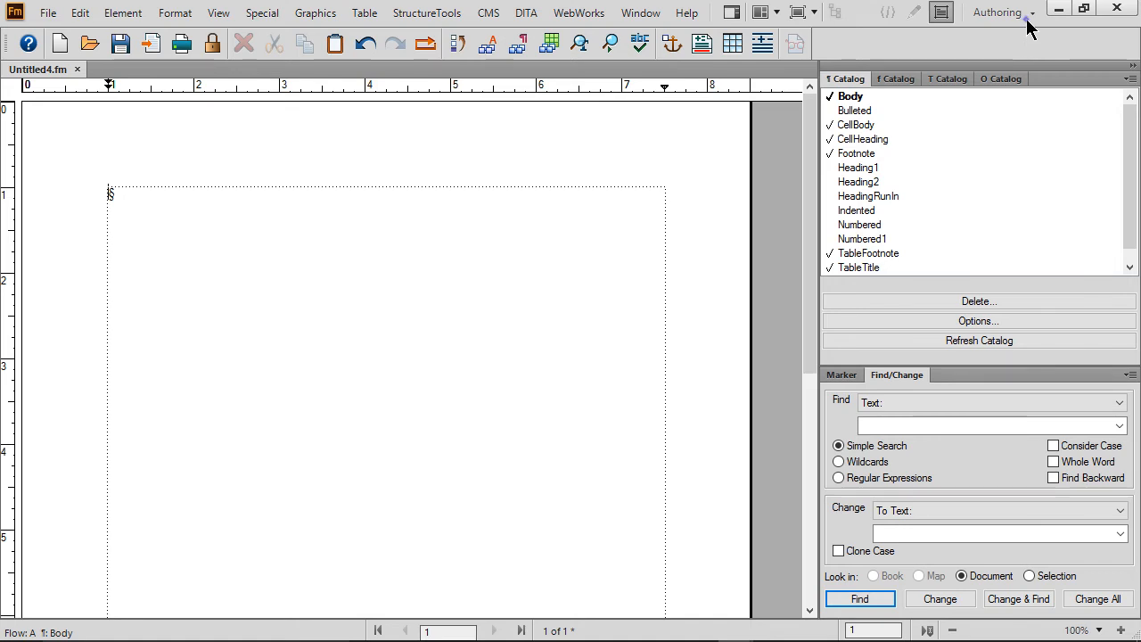
{"action": "left_click", "coordinate": [1030, 20]}
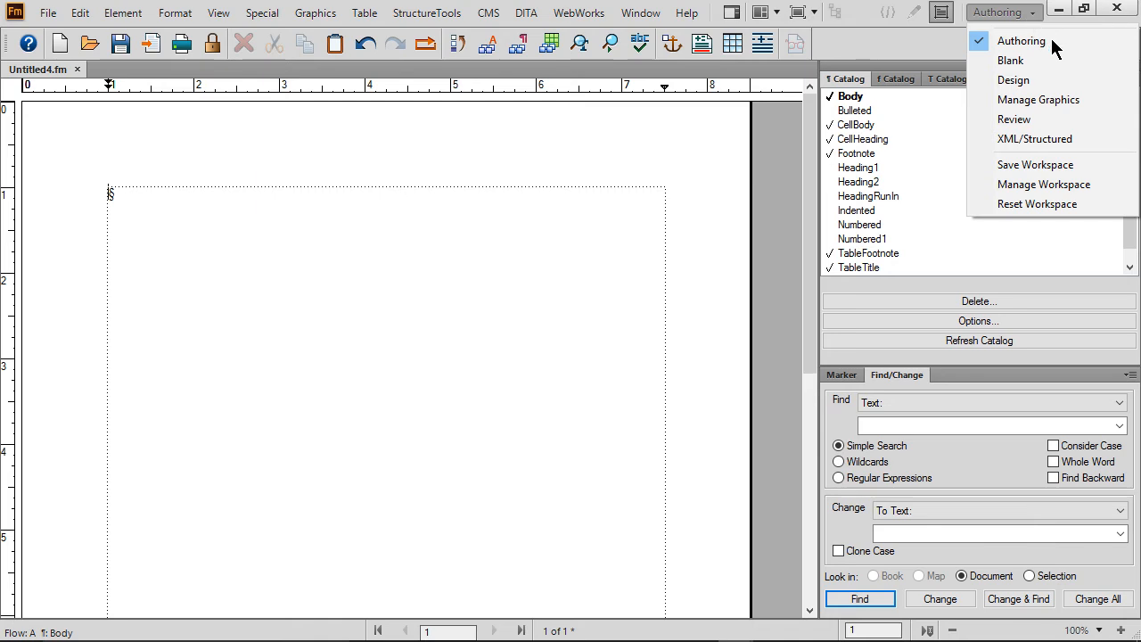
{"action": "left_click", "coordinate": [1072, 204]}
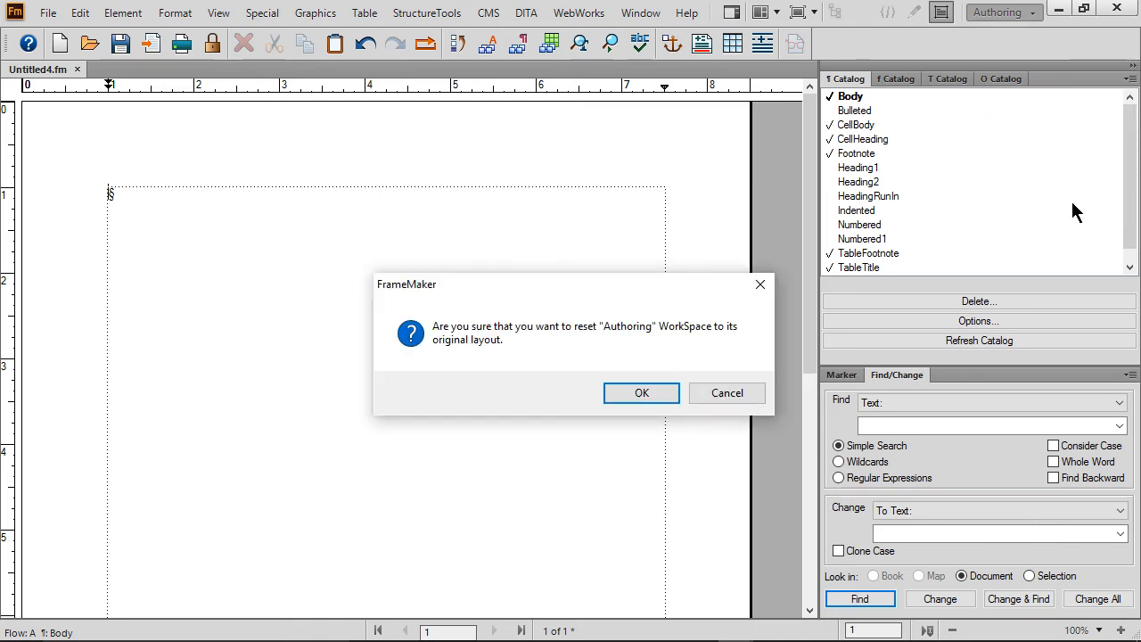
{"action": "left_click", "coordinate": [640, 394]}
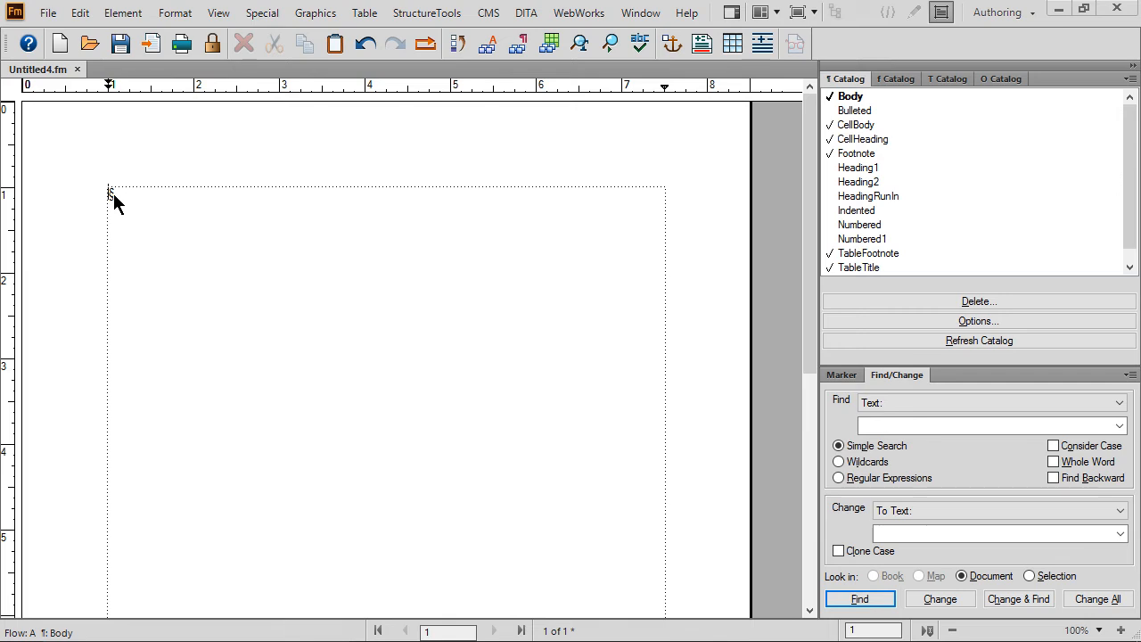
- Enter the line "Working with Microsoft Word" and two paragraphs, one on creating content in documents, one on Word's productivity as part of Microsoft Office
{"action": "type", "text": "Working with Microsoft Word"}
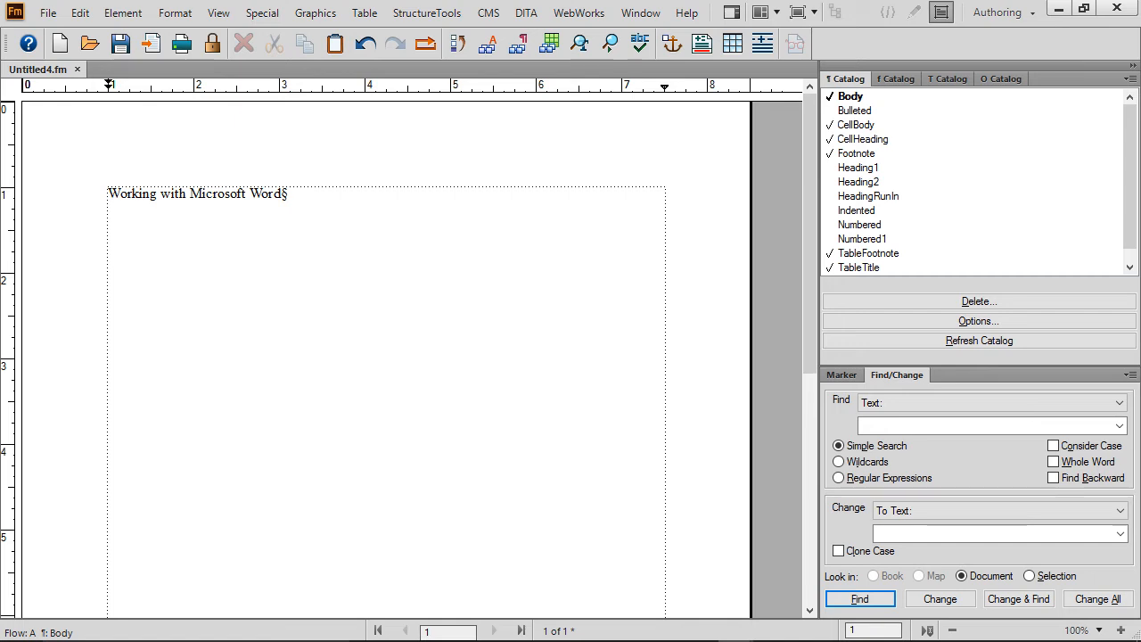
{"action": "key", "text": "Return"}
{"action": "type", "text": "Content is created in documents. Anything you create can be formatted. Once content is created it can be edited"}
{"action": "type", "text": ", saved, printed, closed, and re-opened."}
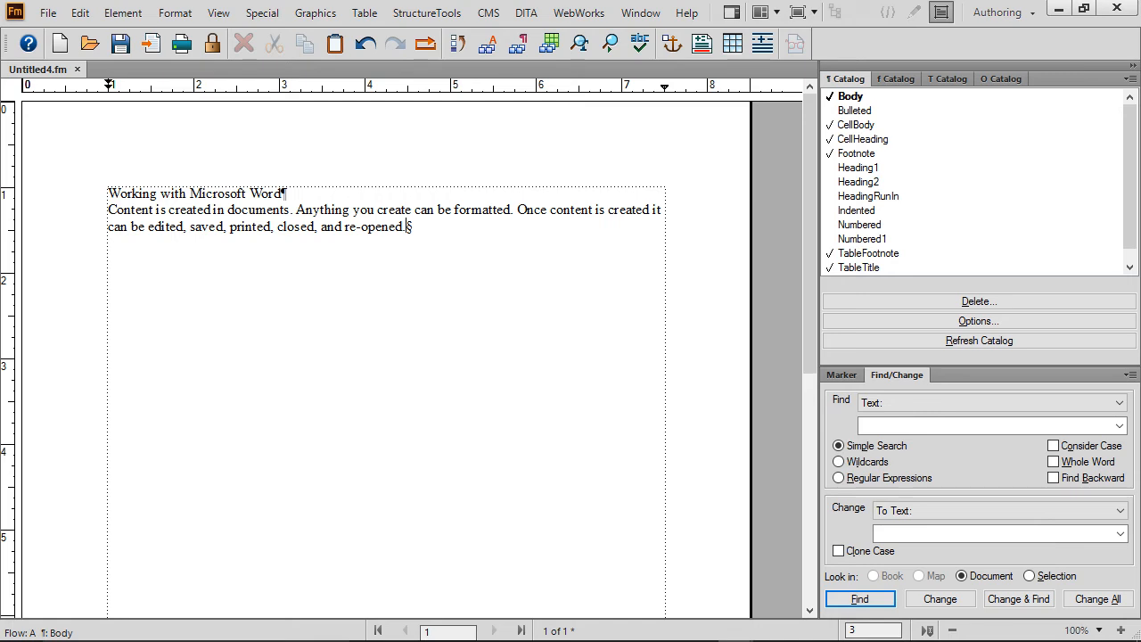
{"action": "key", "text": "Return"}
{"action": "type", "text": "As part of the Microsoft Office set of tools Word enhances your productivity when it comes to creating content that delivers a powerful message."}
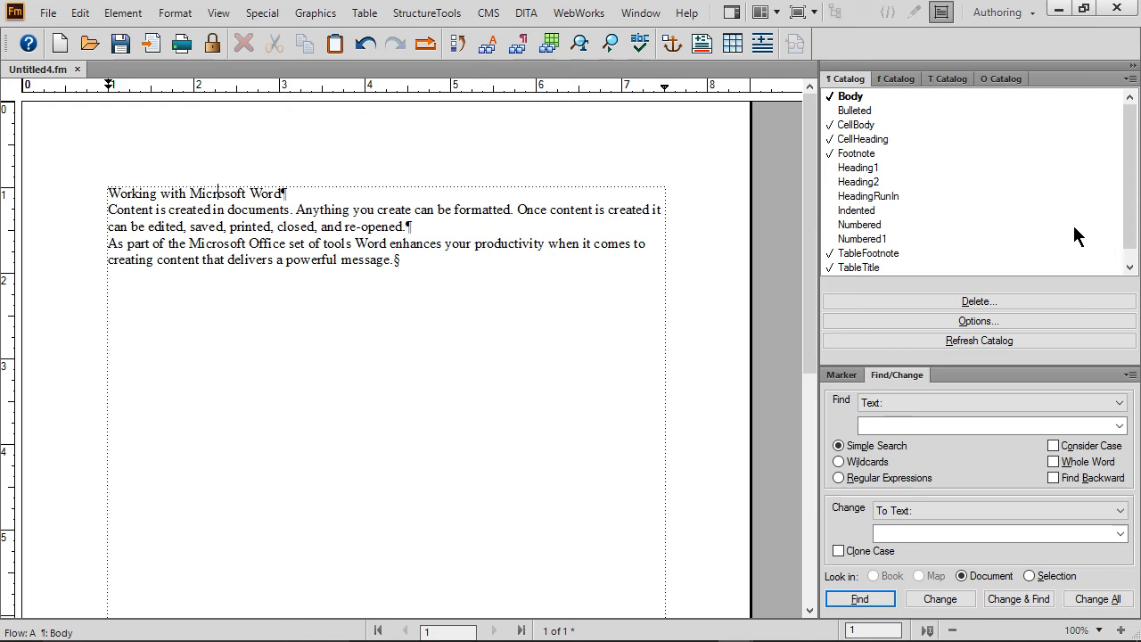
- Apply the Title paragraph format to the first line and save the document as AuthorNotes.fm
{"action": "left_click", "coordinate": [1130, 266]}
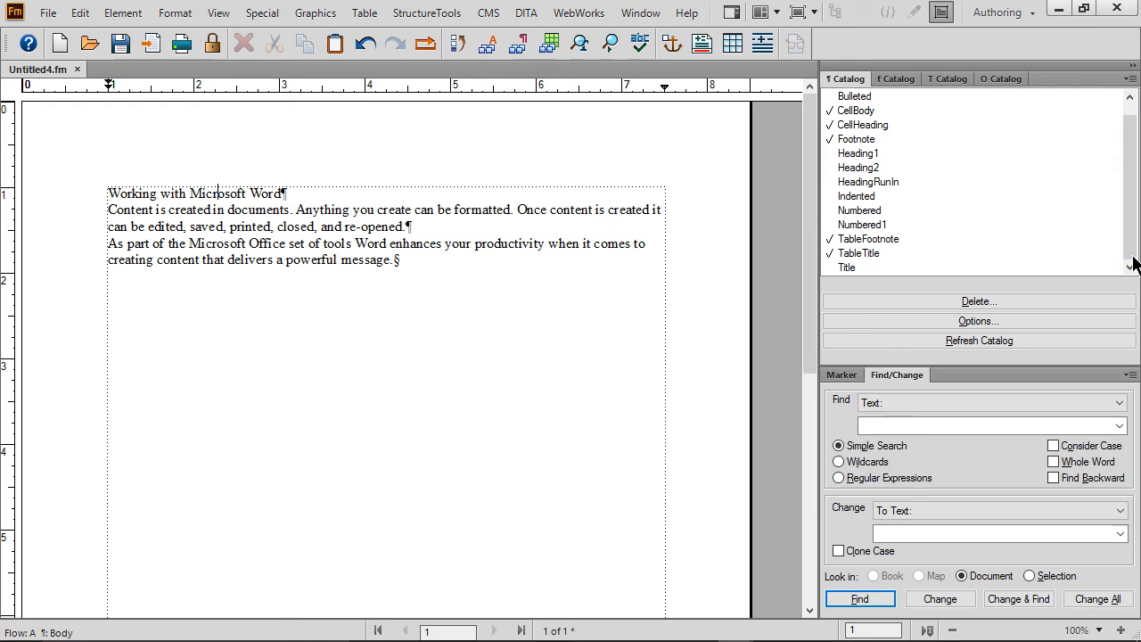
{"action": "left_click", "coordinate": [847, 269]}
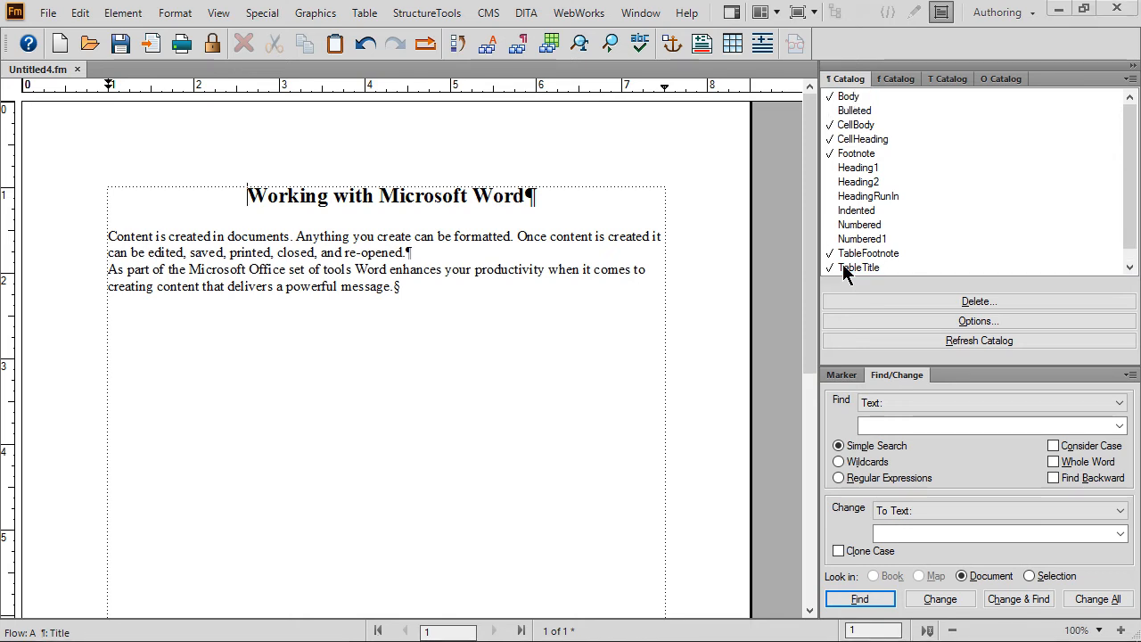
{"action": "left_click", "coordinate": [49, 14]}
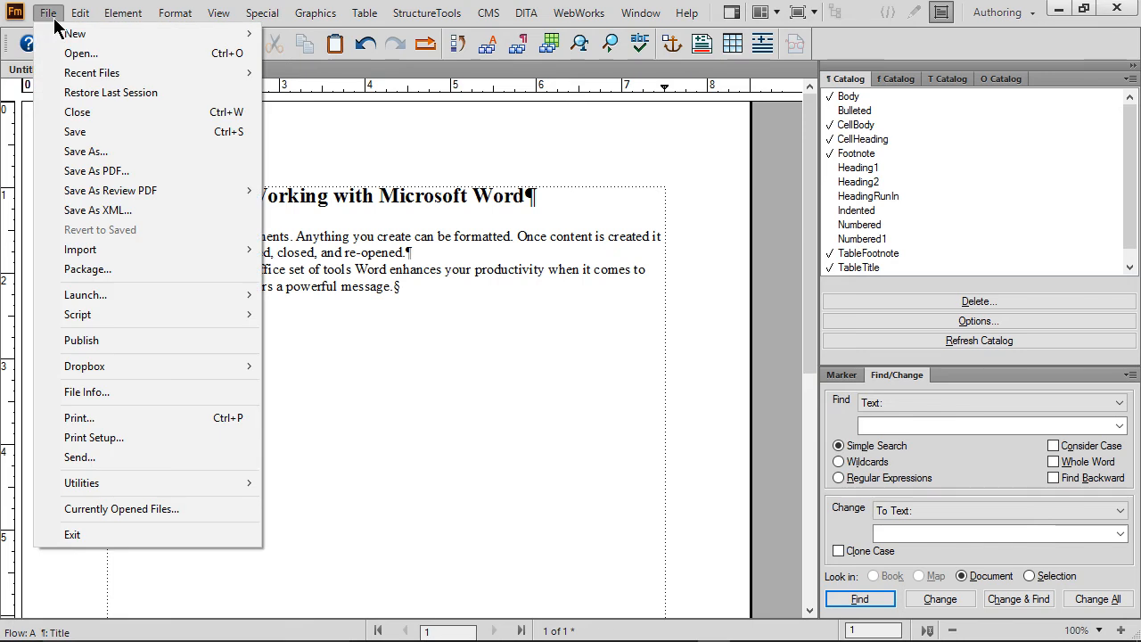
{"action": "left_click", "coordinate": [147, 154]}
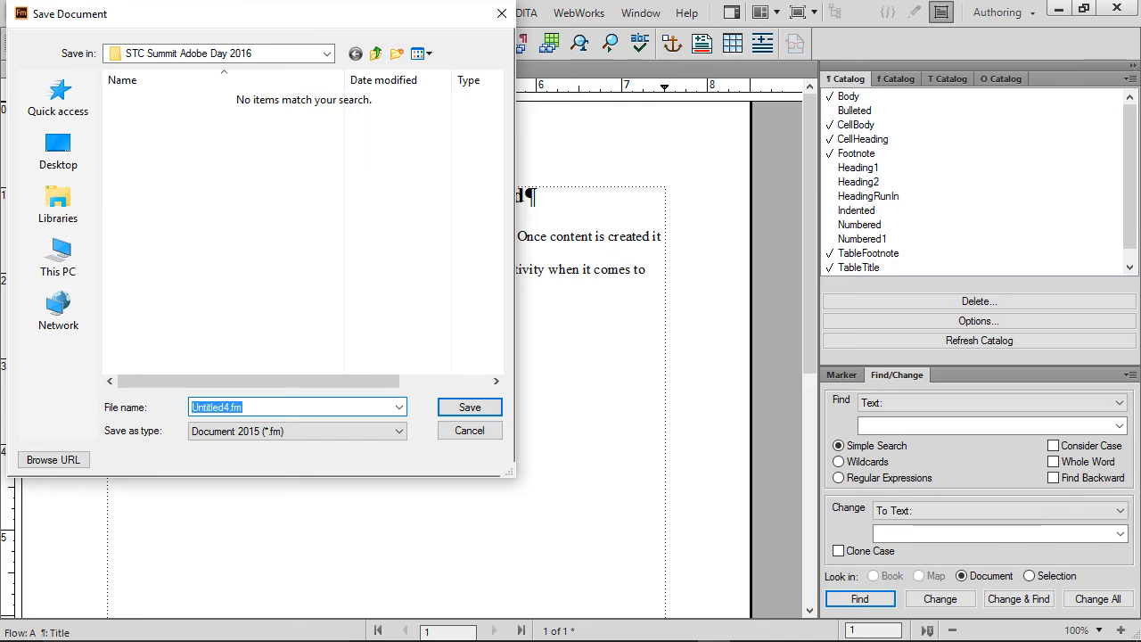
{"action": "type", "text": "AuthorNotes.fm"}
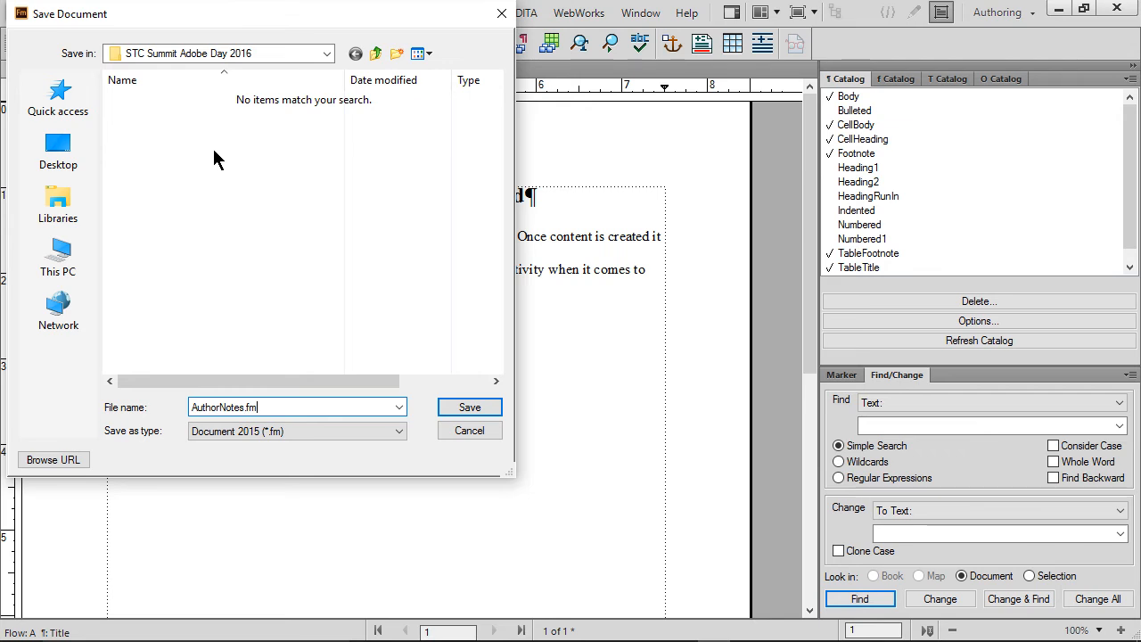
{"action": "left_click", "coordinate": [469, 408]}
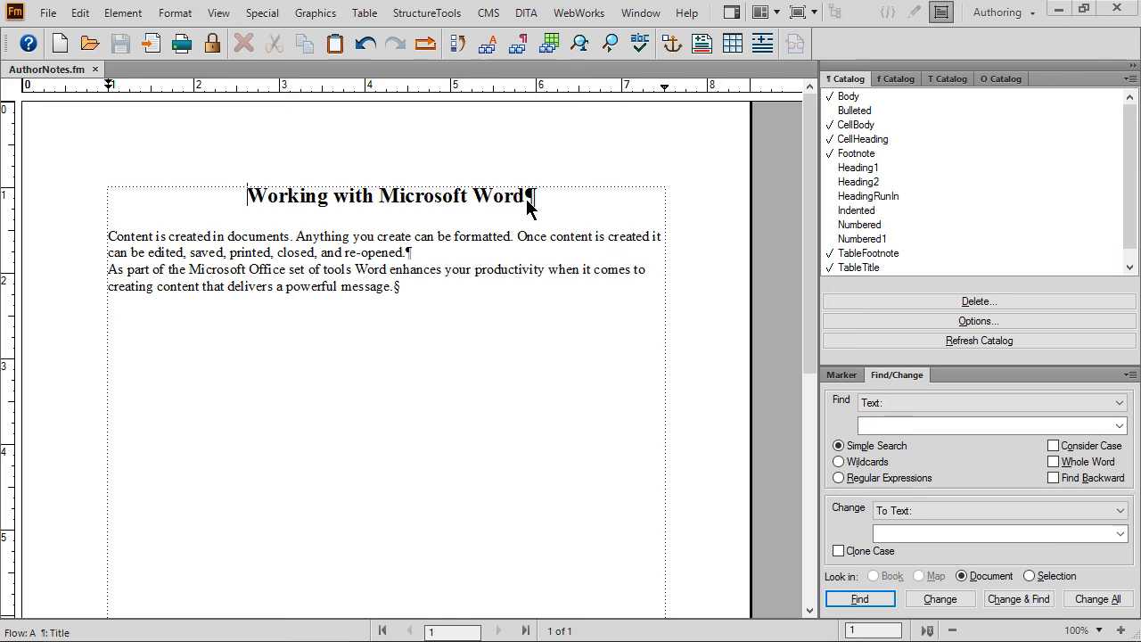
- Insert "Adobe FrameMaker" at the title's end, and in the last paragraph "Adobe Technical Communication Suite" after "tools" and "FrameMaker" after "Word"
{"action": "type", "text": "Adobe FrameMaker"}
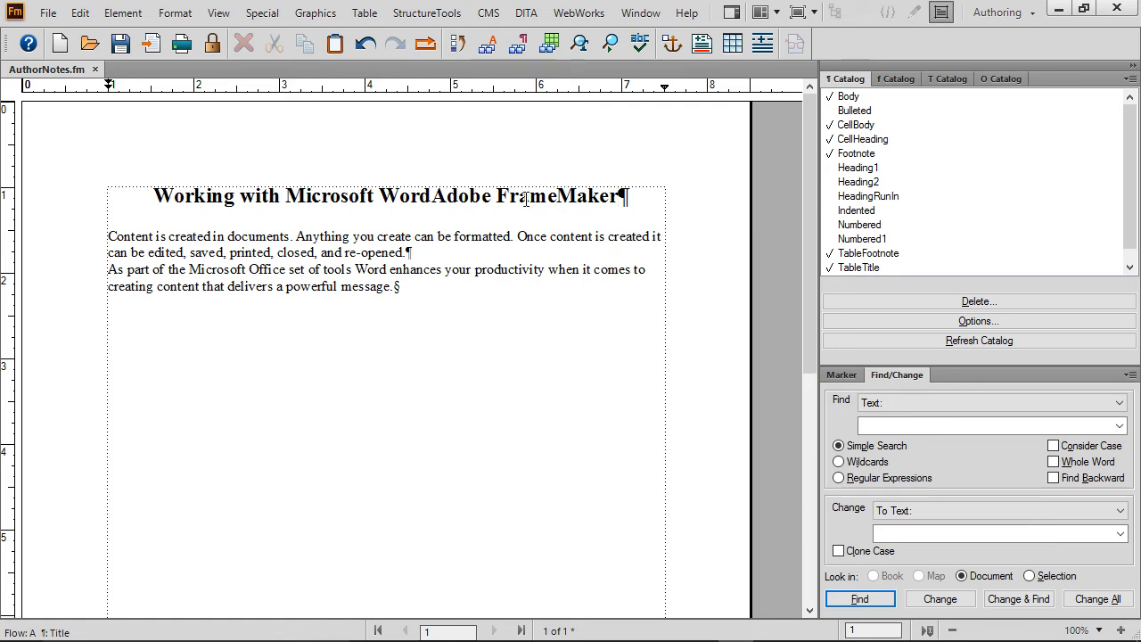
{"action": "left_click", "coordinate": [352, 274]}
{"action": "type", "text": "Adobe Technical Communication Suite"}
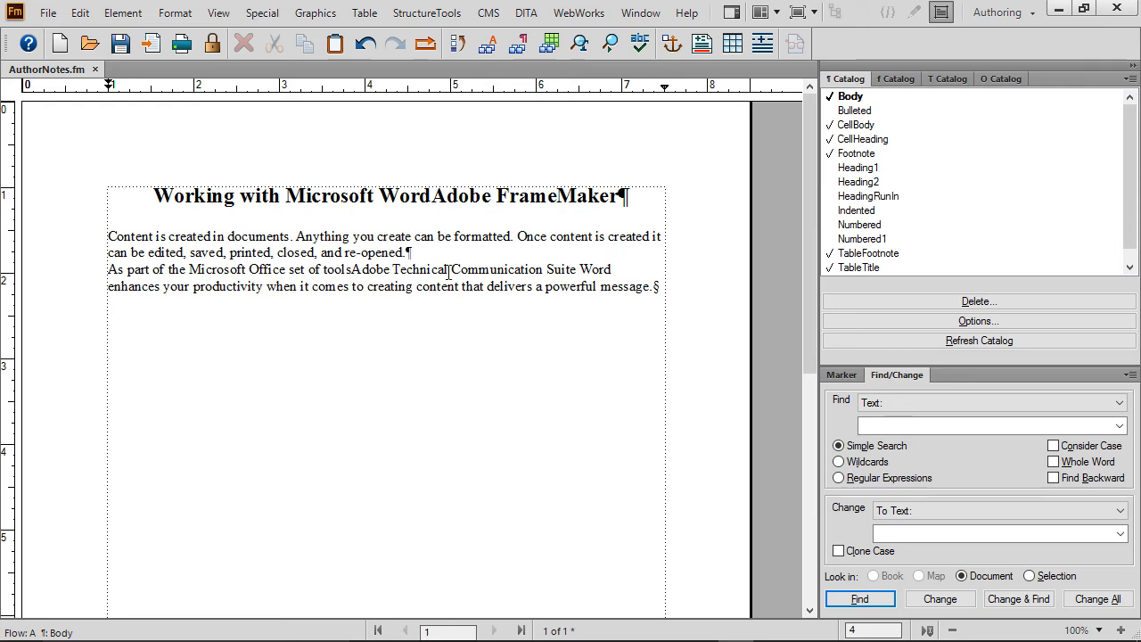
{"action": "left_click", "coordinate": [613, 271]}
{"action": "type", "text": "FrameMaker"}
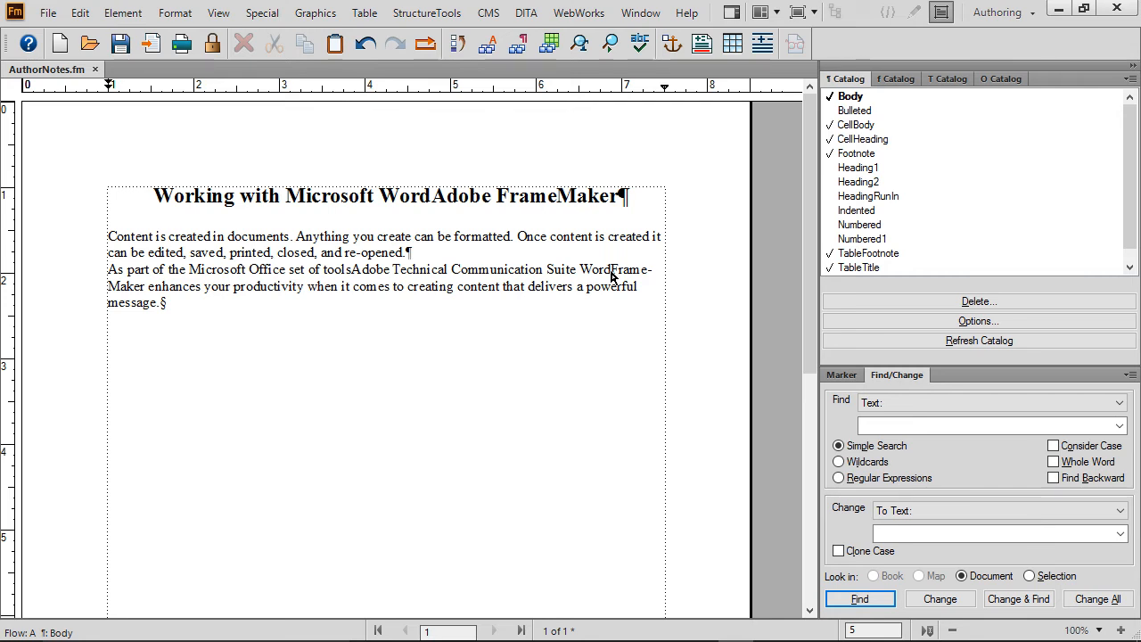
- Add a final paragraph reading "With FrameMaker you can create audience specific info!" and save the document
{"action": "key", "text": "ctrl+z"}
{"action": "key", "text": "Return"}
{"action": "type", "text": "With FrameMaker you can create audience specific info!"}
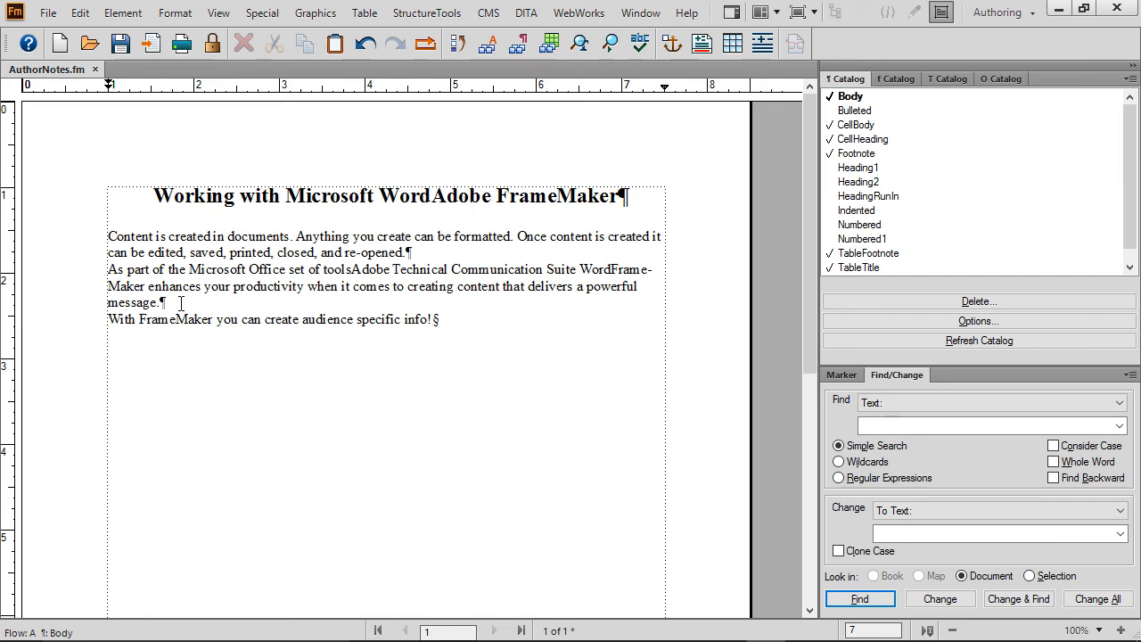
{"action": "key", "text": "ctrl+s"}
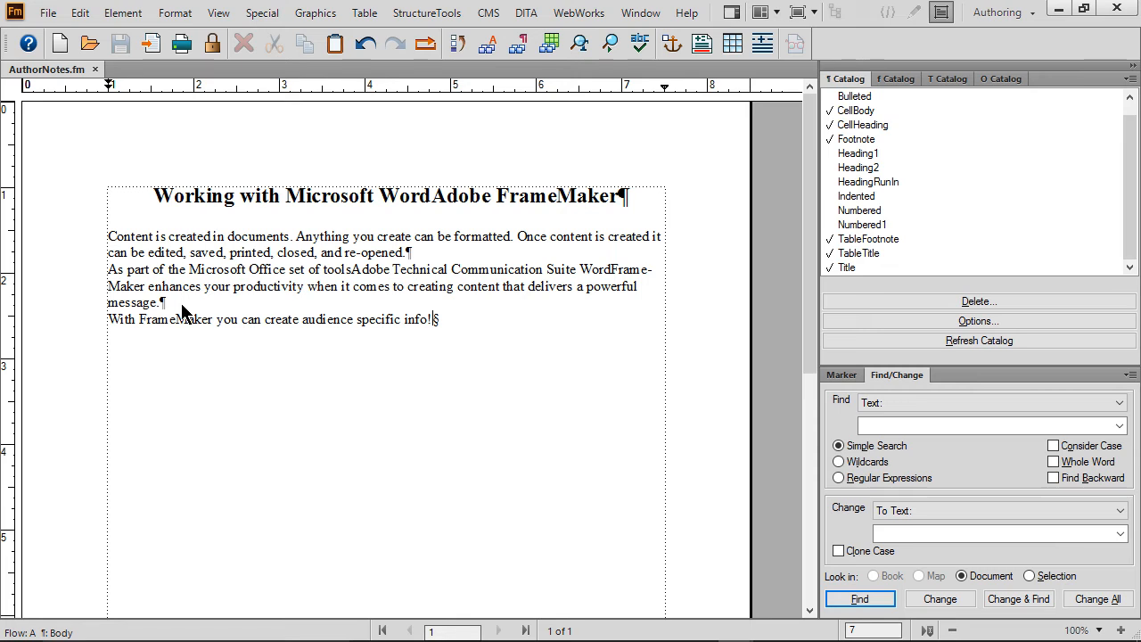
- Create a conditional text tag named Adobe with the color Red
{"action": "left_click", "coordinate": [266, 15]}
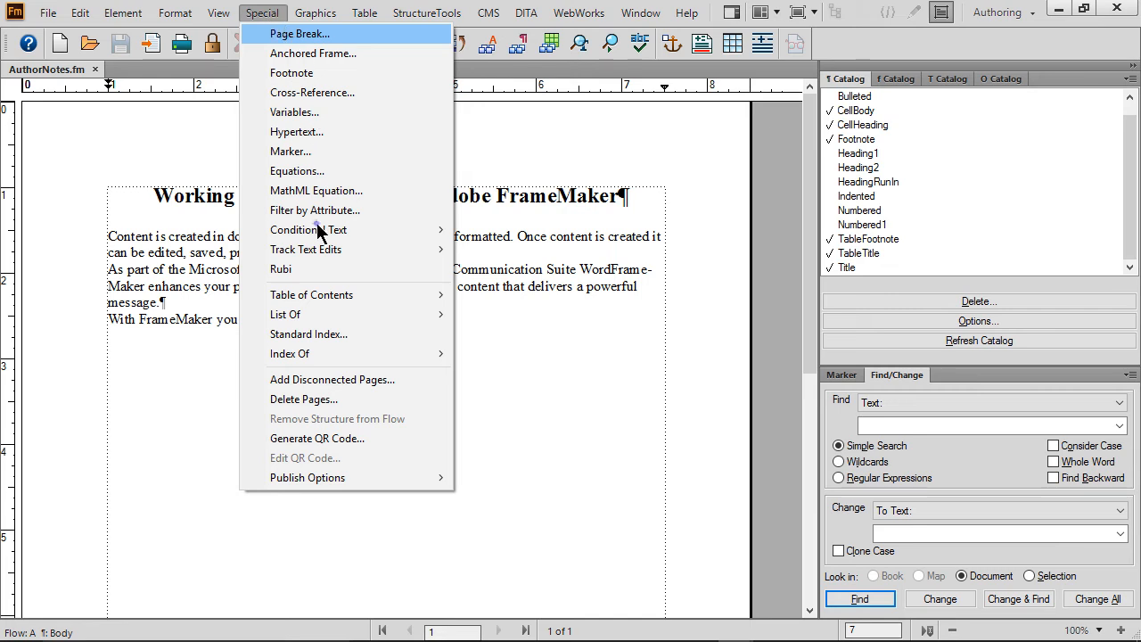
{"action": "mouse_move", "coordinate": [319, 230]}
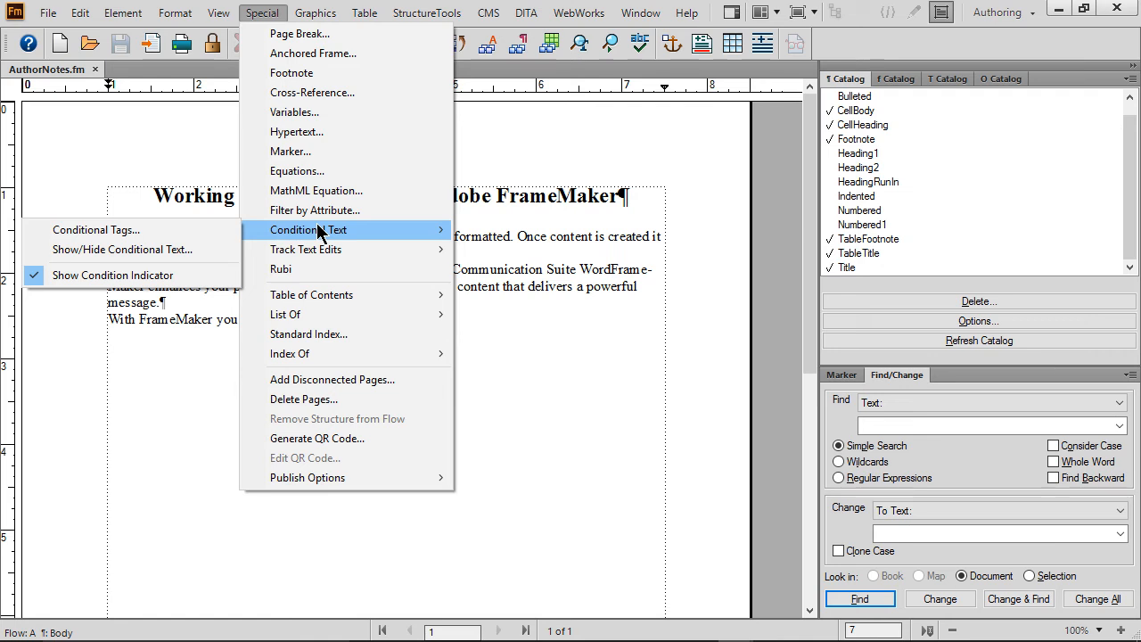
{"action": "left_click", "coordinate": [113, 234]}
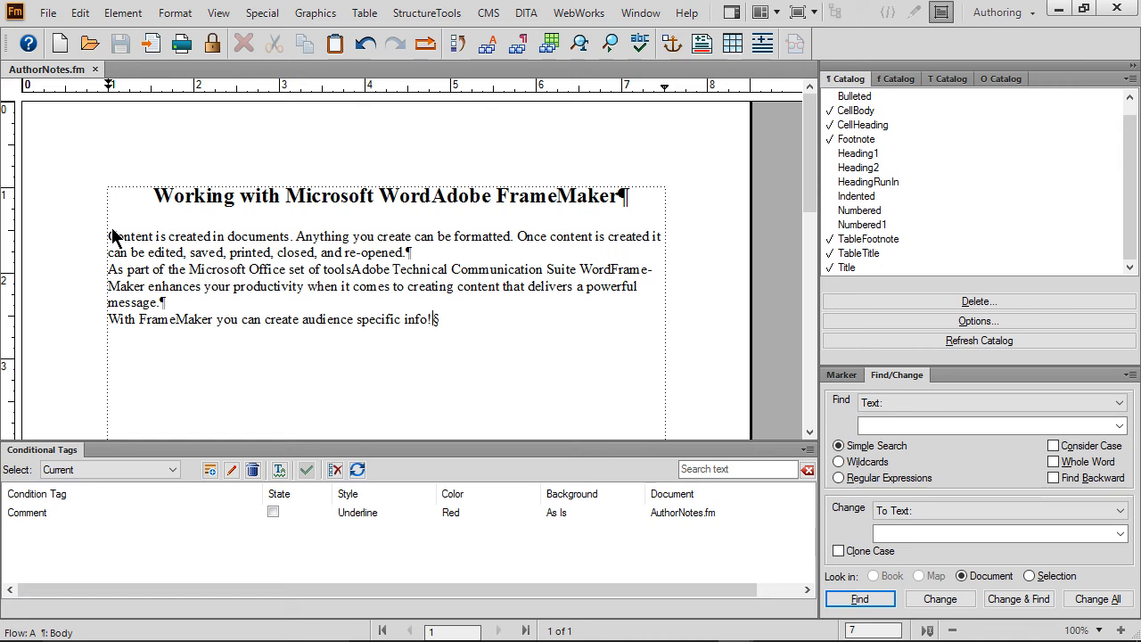
{"action": "left_click", "coordinate": [210, 470]}
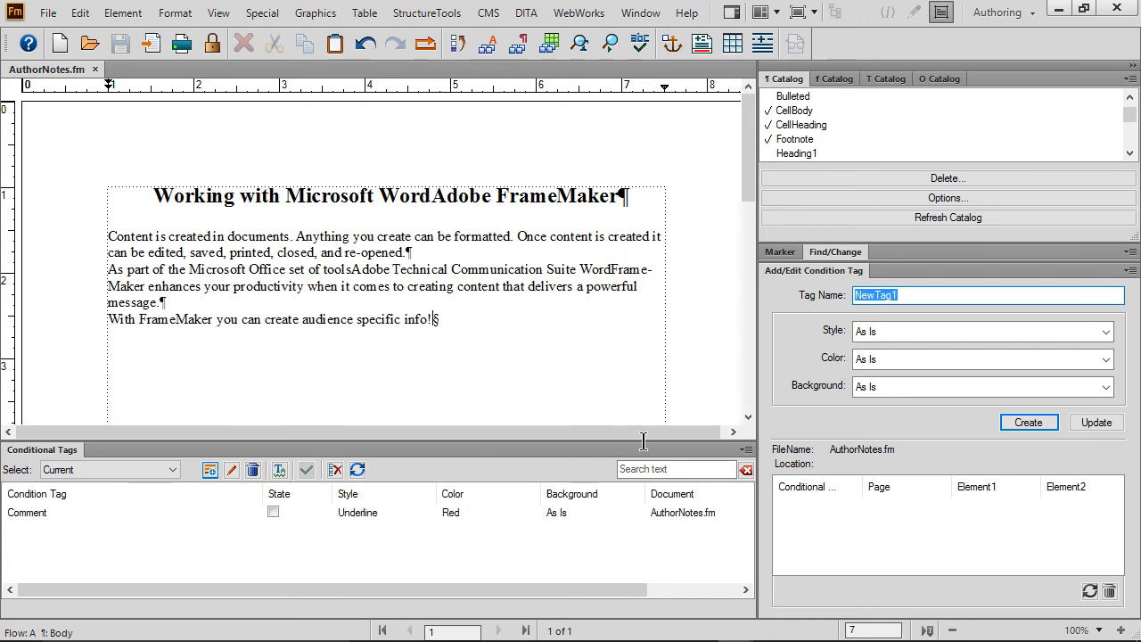
{"action": "type", "text": "Adobe"}
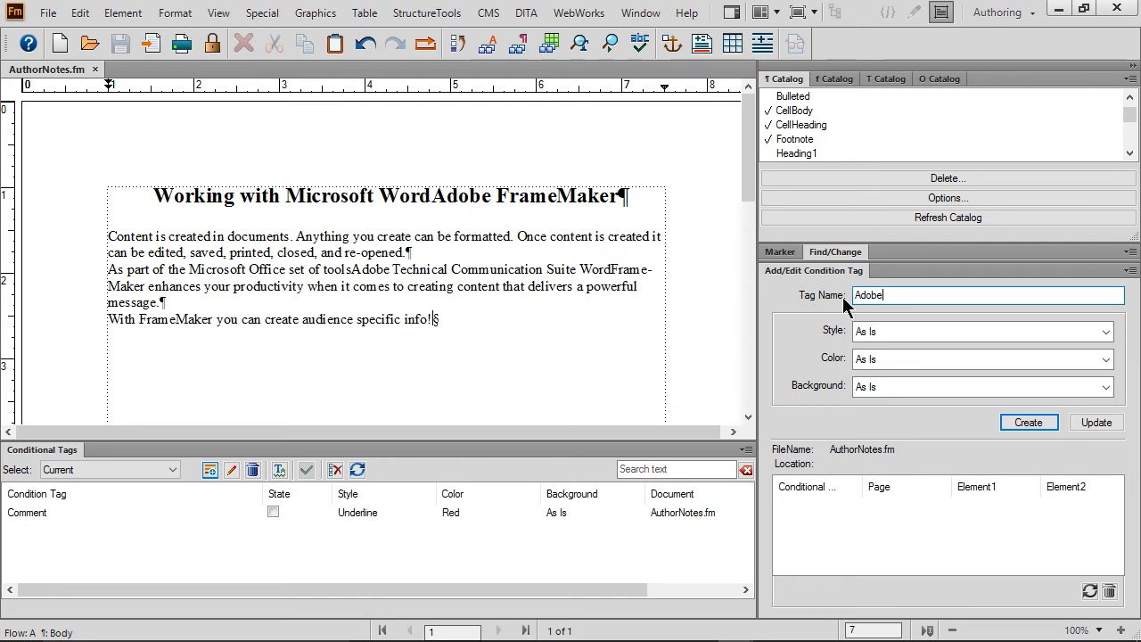
{"action": "left_click", "coordinate": [1106, 360]}
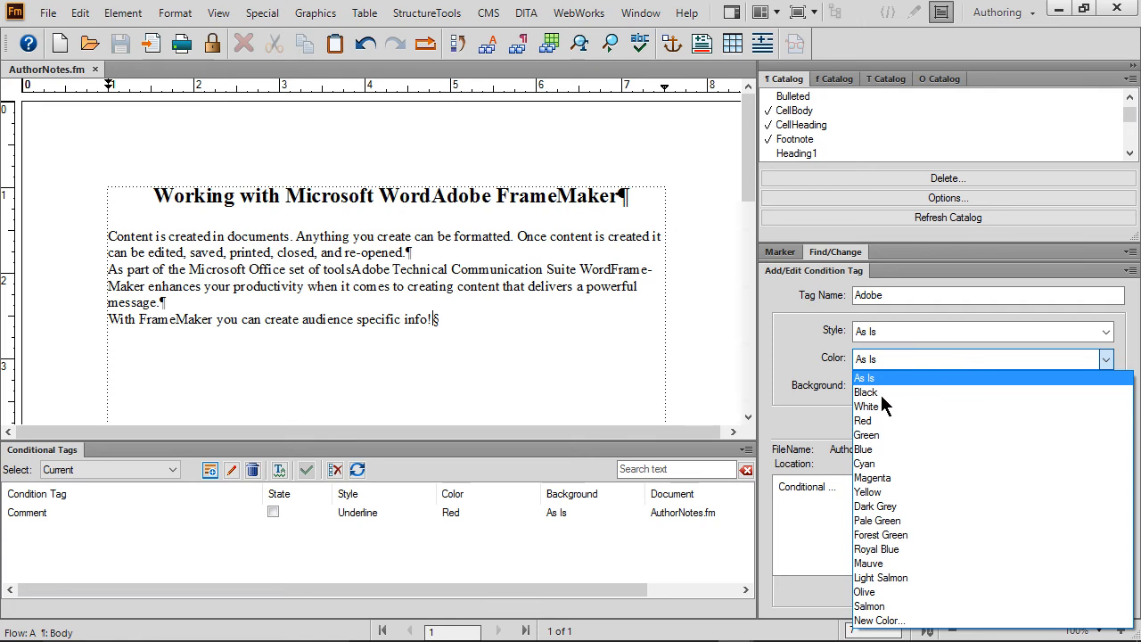
{"action": "left_click", "coordinate": [872, 422]}
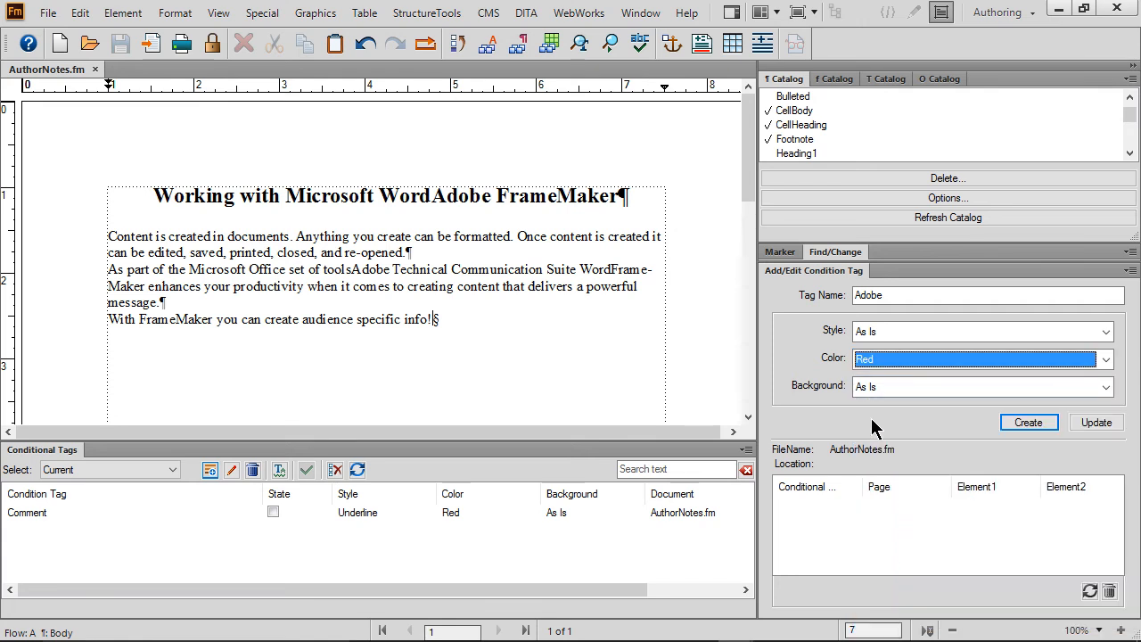
{"action": "left_click", "coordinate": [1036, 421]}
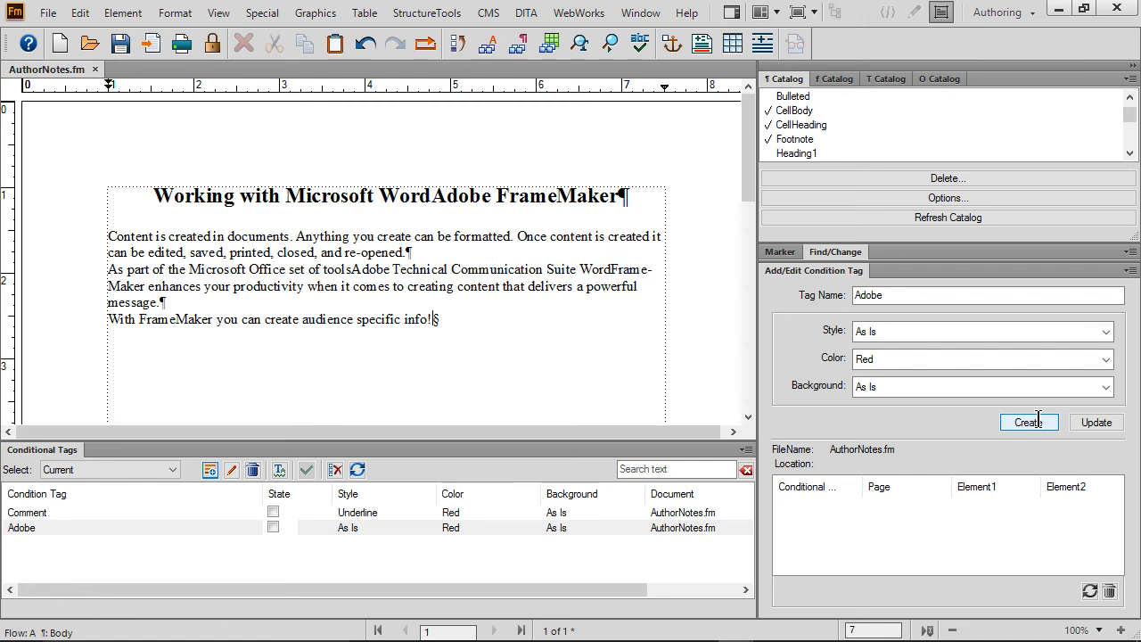
- Create a second conditional text tag named Microsoft with the color Blue
{"action": "left_click", "coordinate": [886, 294]}
{"action": "left_click_drag", "start_coordinate": [886, 294], "coordinate": [841, 294]}
{"action": "type", "text": "Microsoft"}
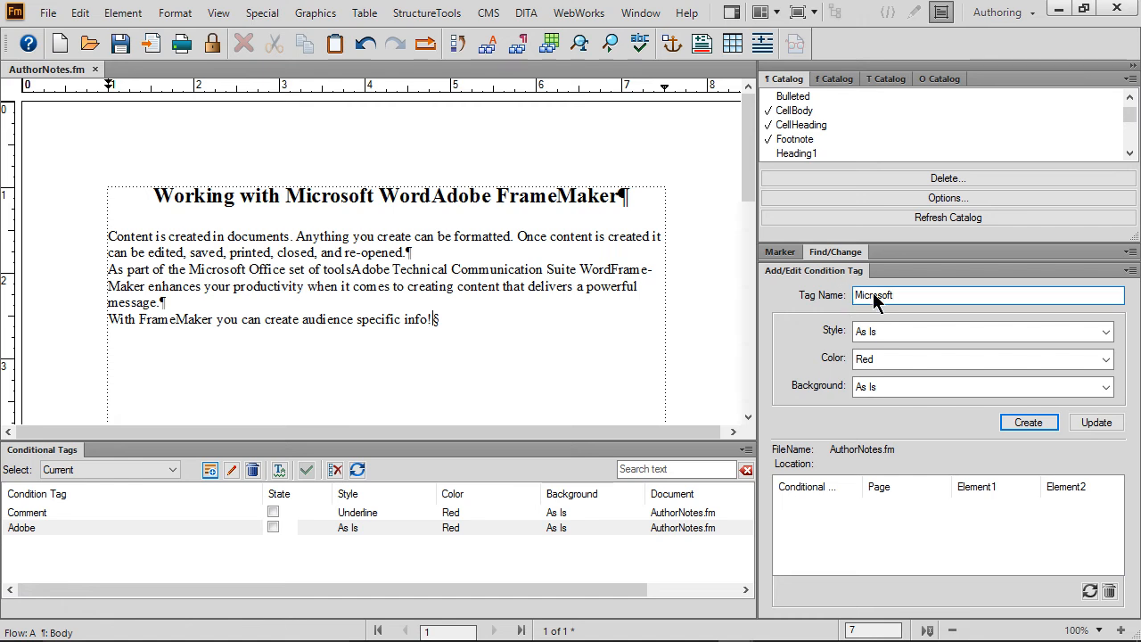
{"action": "left_click", "coordinate": [1106, 359]}
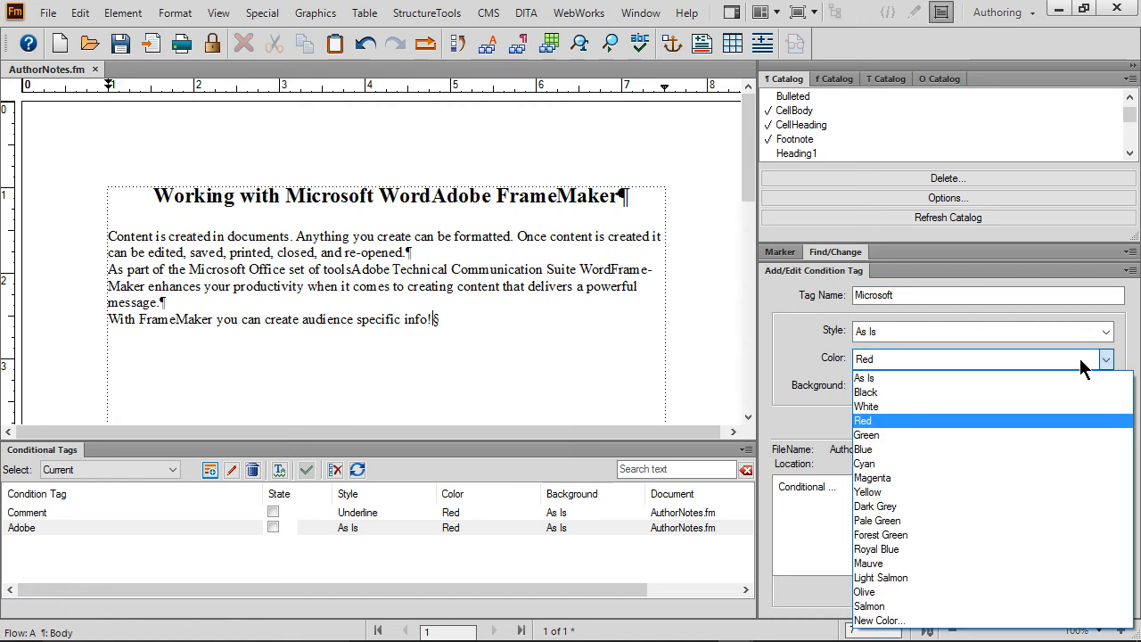
{"action": "left_click", "coordinate": [879, 449]}
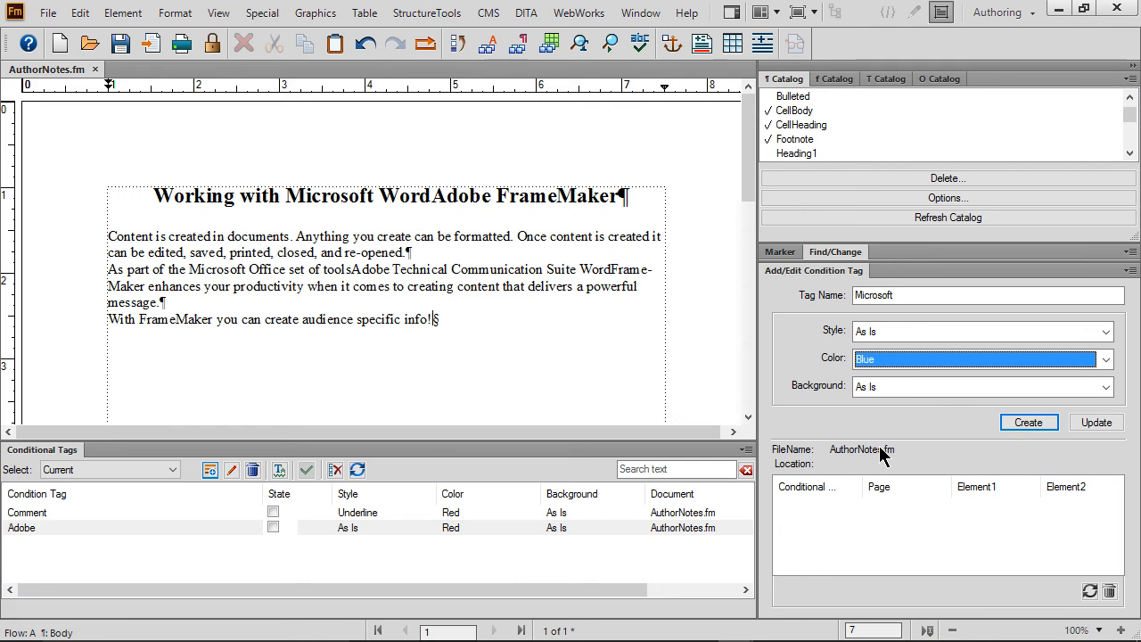
{"action": "left_click", "coordinate": [1030, 423]}
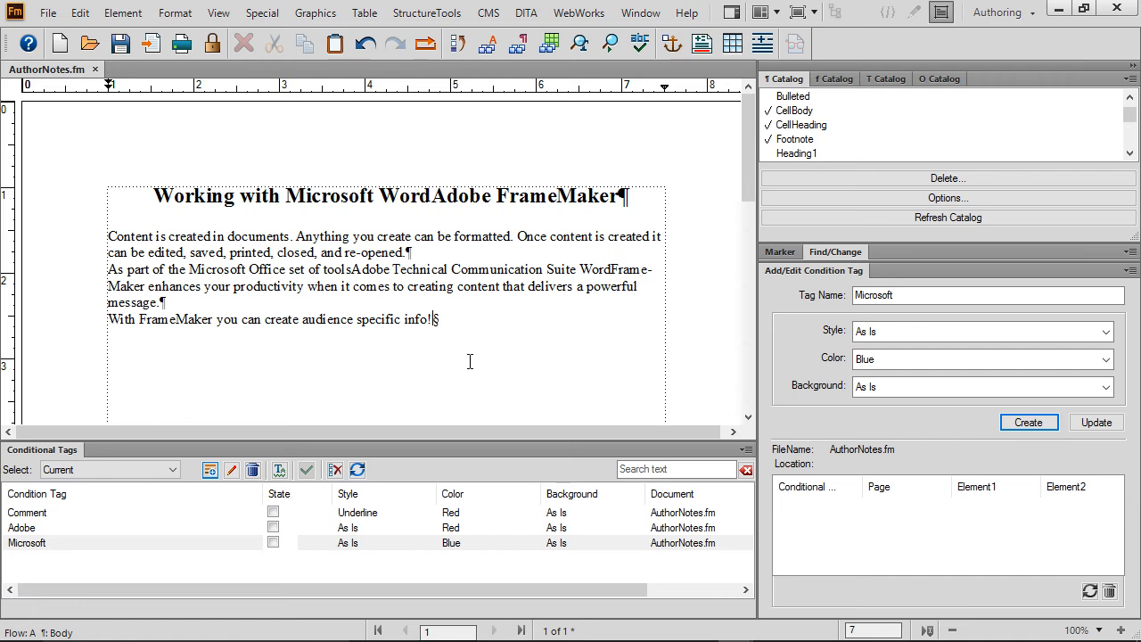
- Apply the Microsoft condition tag to "Microsoft Word" in the title
{"action": "left_click_drag", "start_coordinate": [287, 195], "coordinate": [434, 199]}
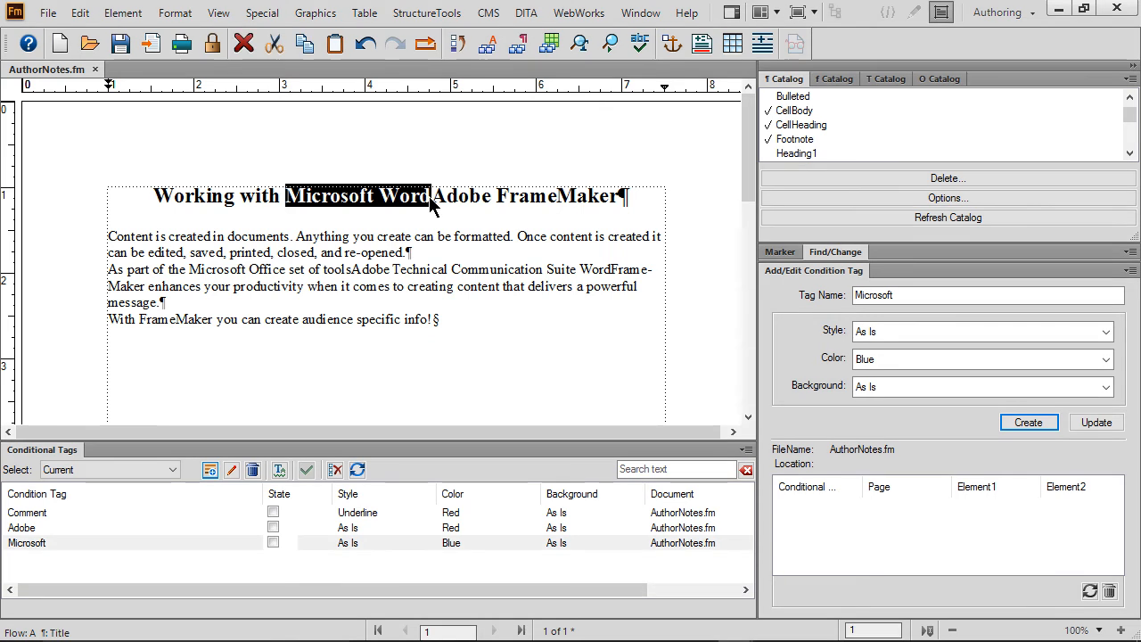
{"action": "left_click", "coordinate": [273, 543]}
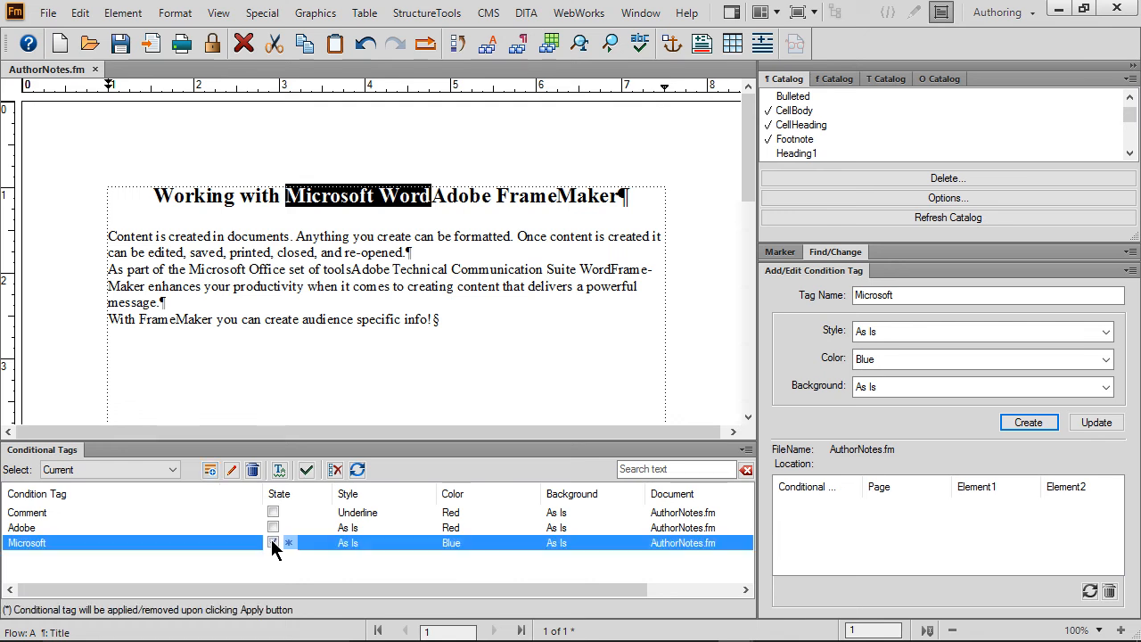
{"action": "left_click", "coordinate": [306, 469]}
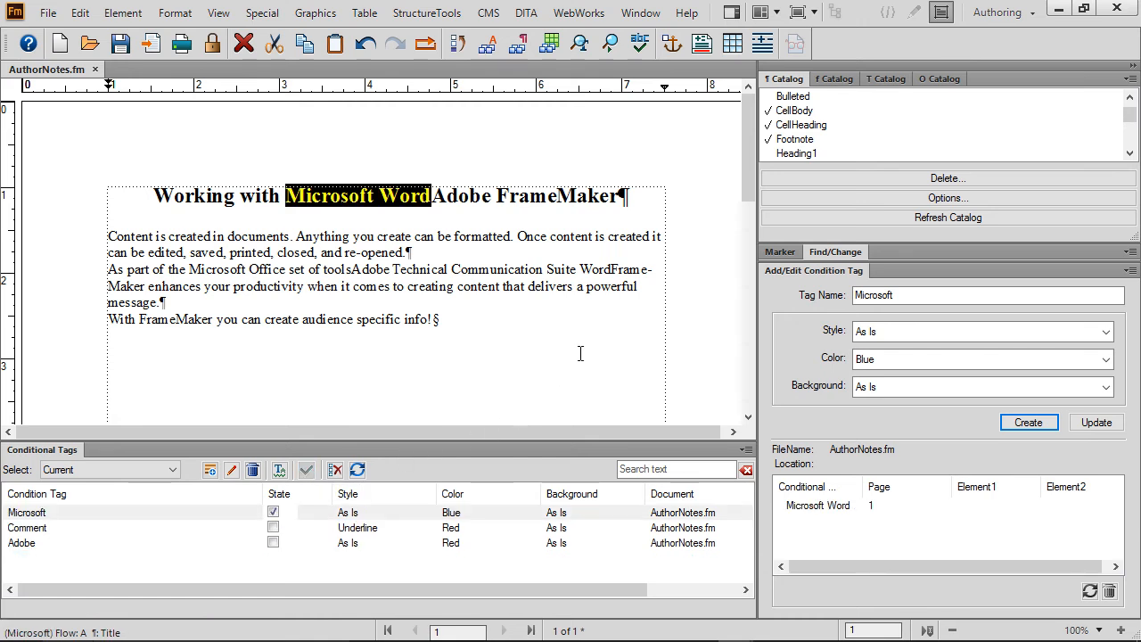
- Apply the Adobe condition tag to "Adobe FrameMaker" in the title
{"action": "left_click_drag", "start_coordinate": [619, 196], "coordinate": [439, 201]}
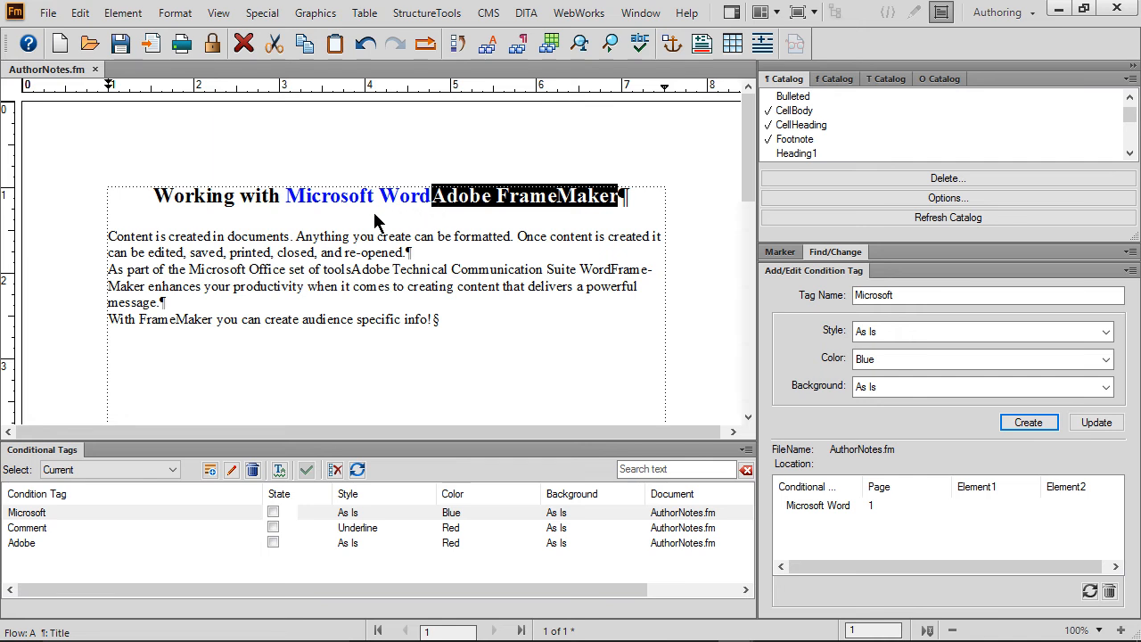
{"action": "left_click", "coordinate": [273, 543]}
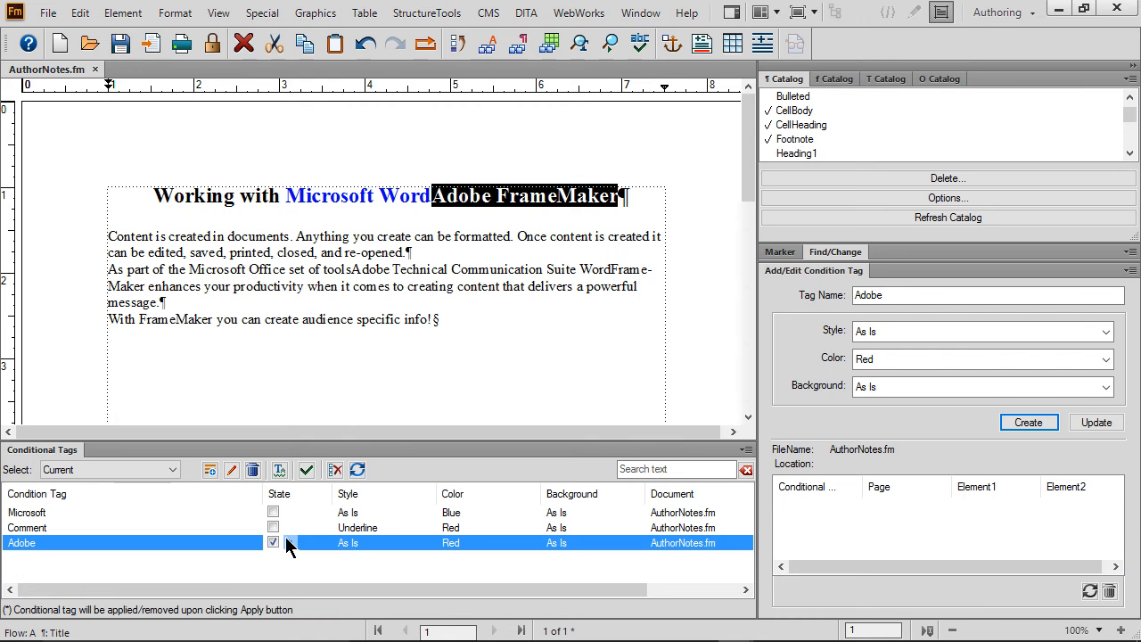
{"action": "left_click", "coordinate": [306, 470]}
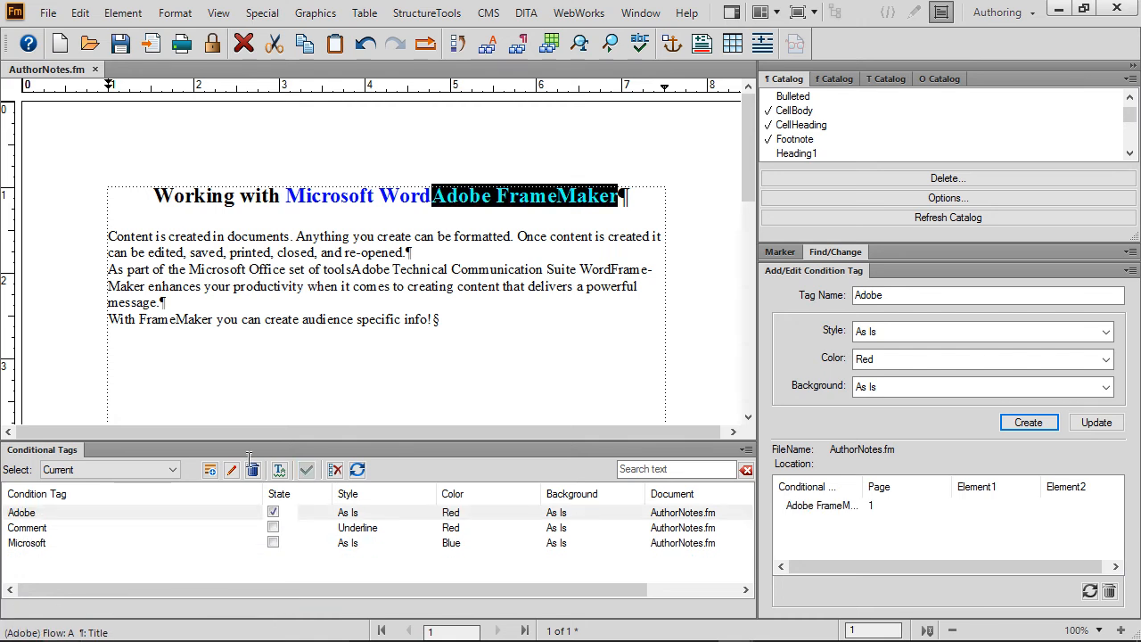
{"action": "left_click", "coordinate": [151, 198]}
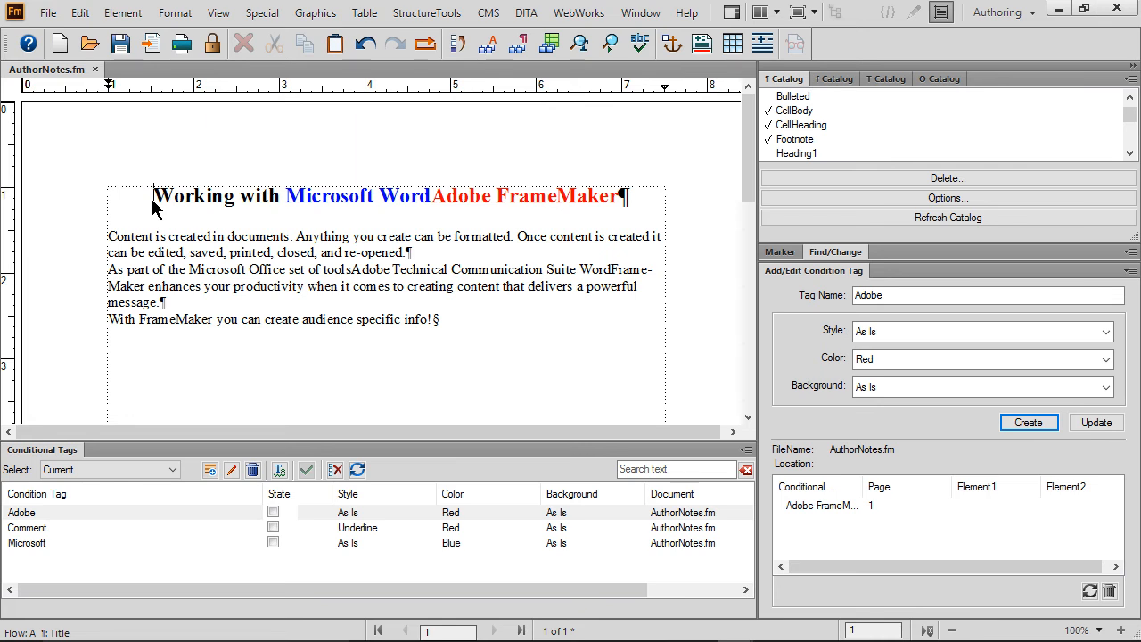
- Export the document with all conditional text as AuthorNotes.pdf using the Standard PDF job options, view it in Acrobat and close it
{"action": "left_click", "coordinate": [48, 14]}
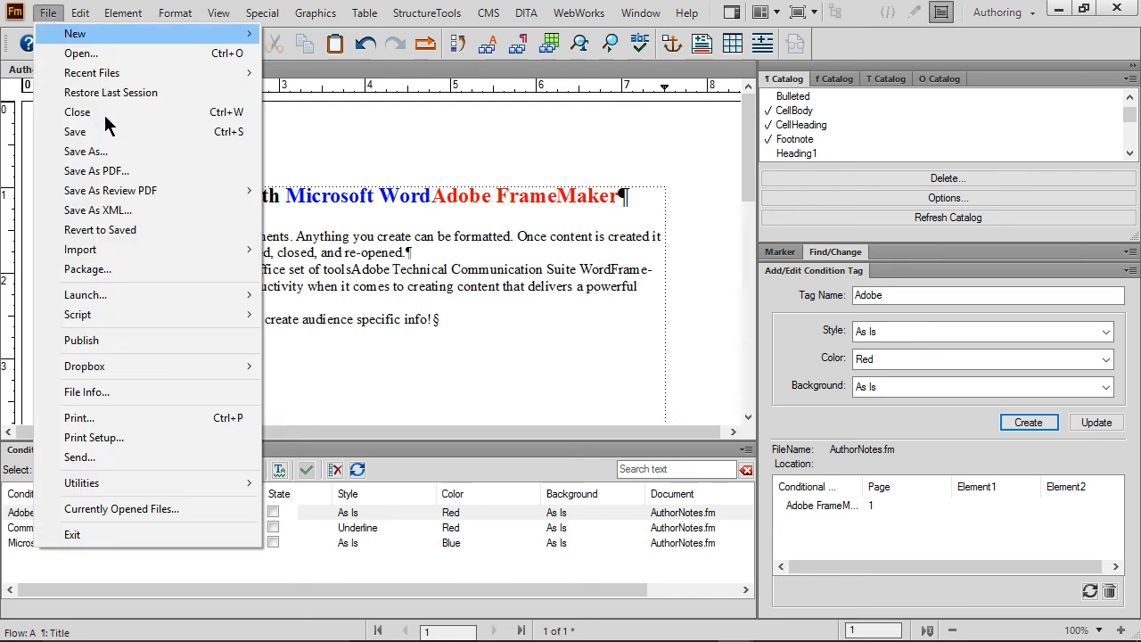
{"action": "left_click", "coordinate": [105, 171]}
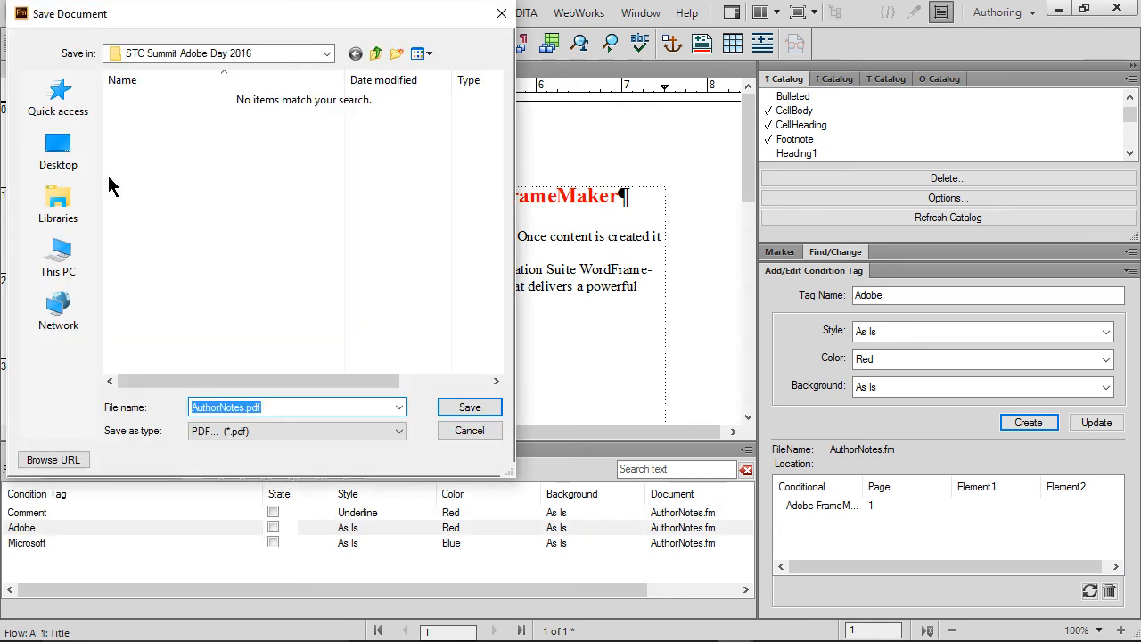
{"action": "left_click", "coordinate": [473, 407]}
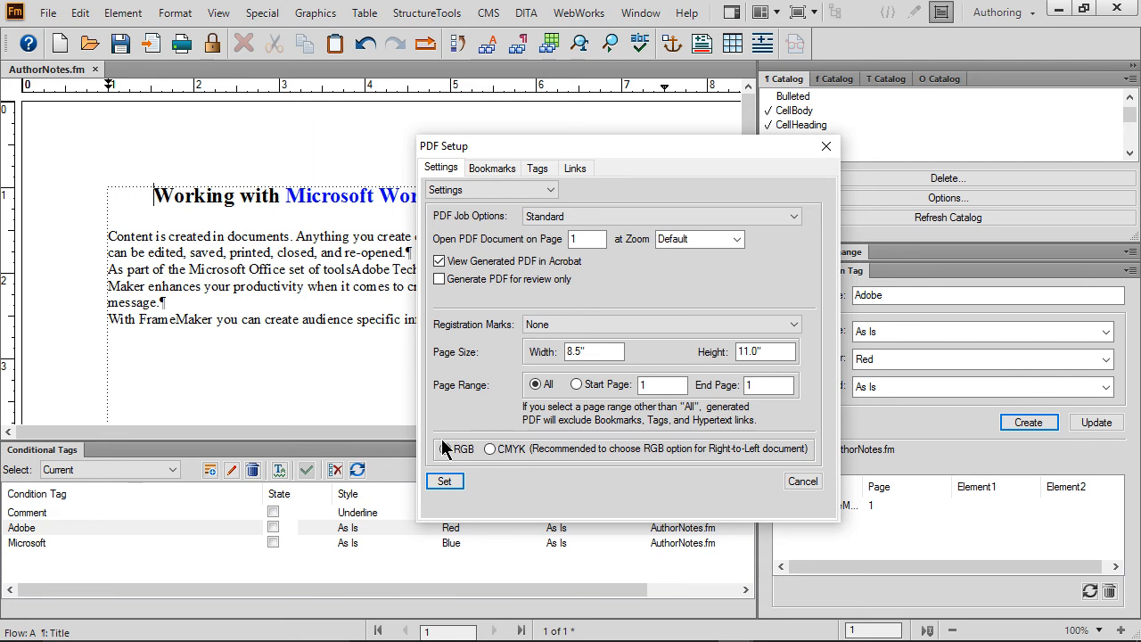
{"action": "left_click", "coordinate": [444, 483]}
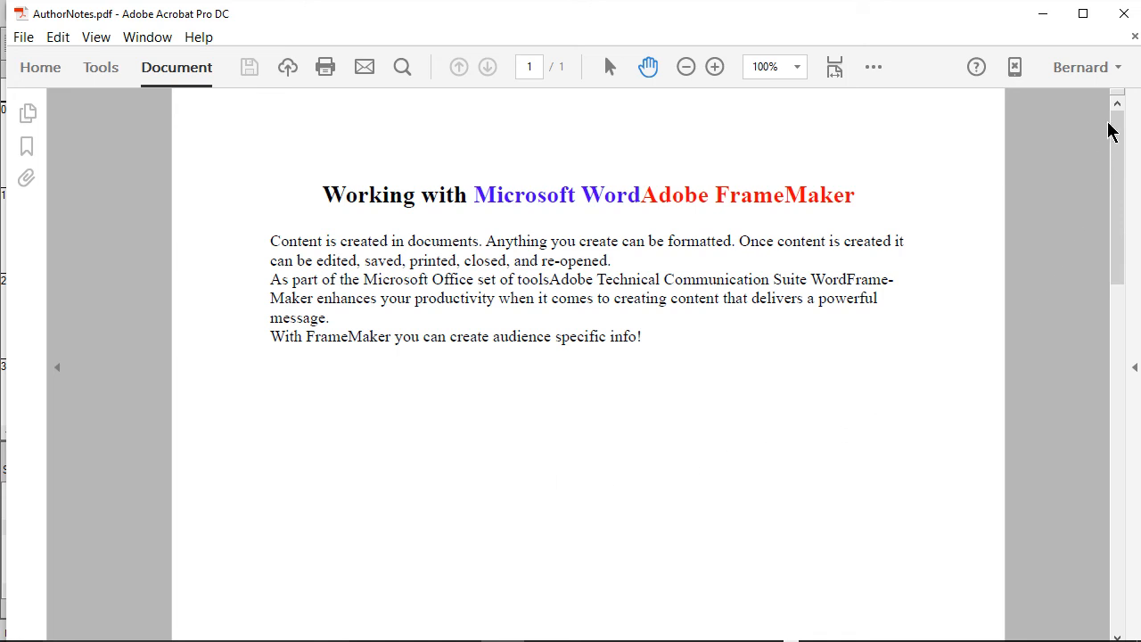
{"action": "left_click", "coordinate": [1122, 13]}
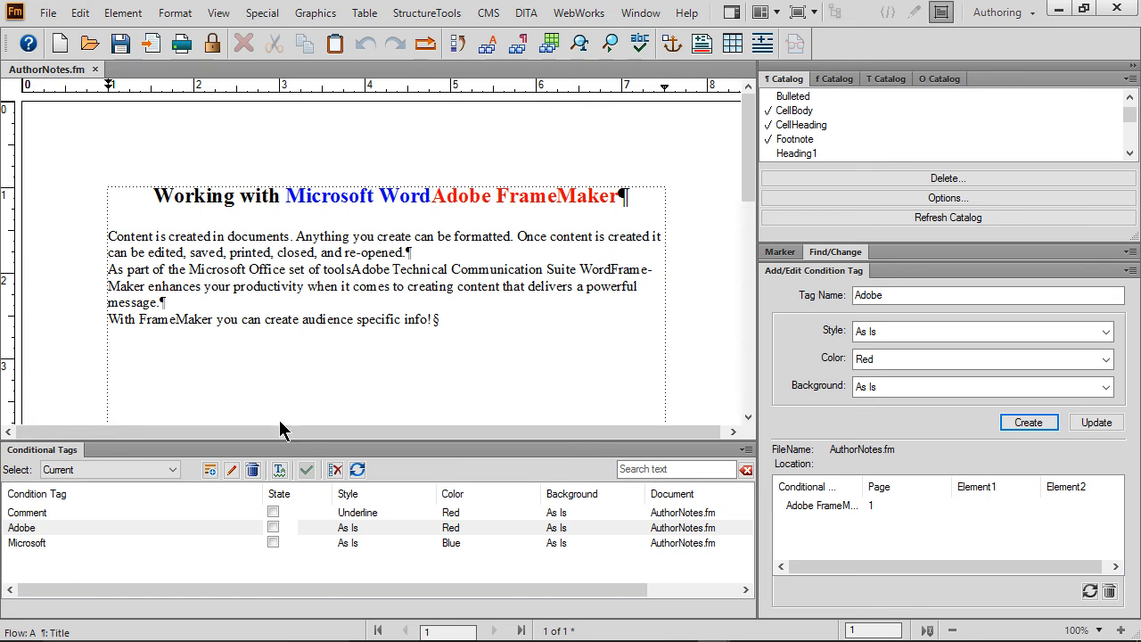
- Hide the Adobe-tagged text in the document, keeping Comment and Microsoft shown as per condition
{"action": "left_click", "coordinate": [279, 471]}
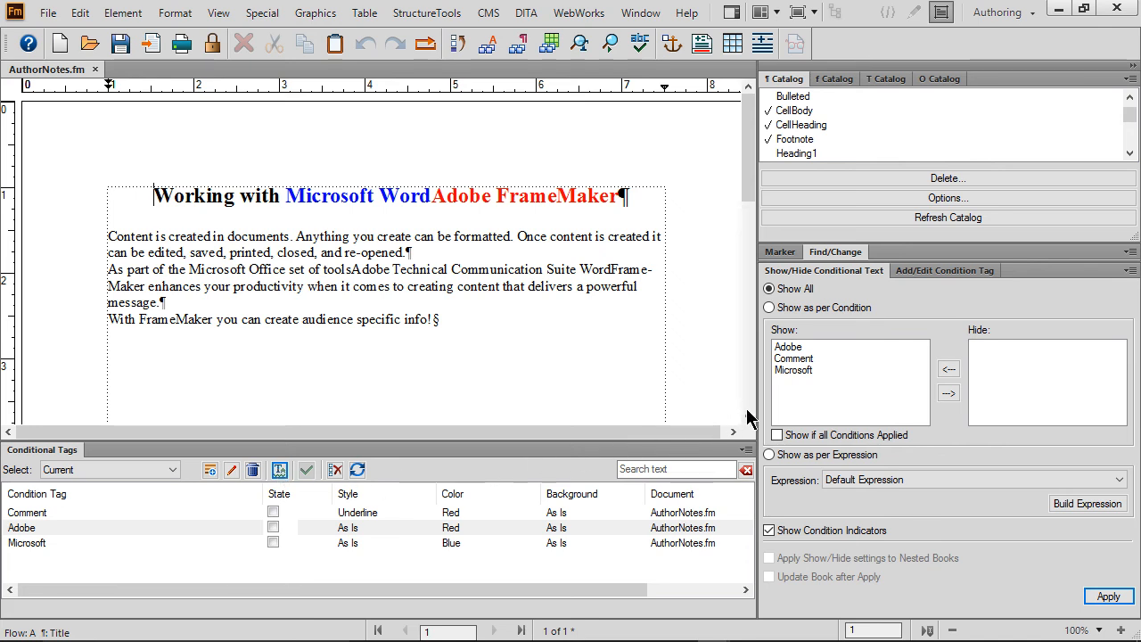
{"action": "double_click", "coordinate": [790, 348]}
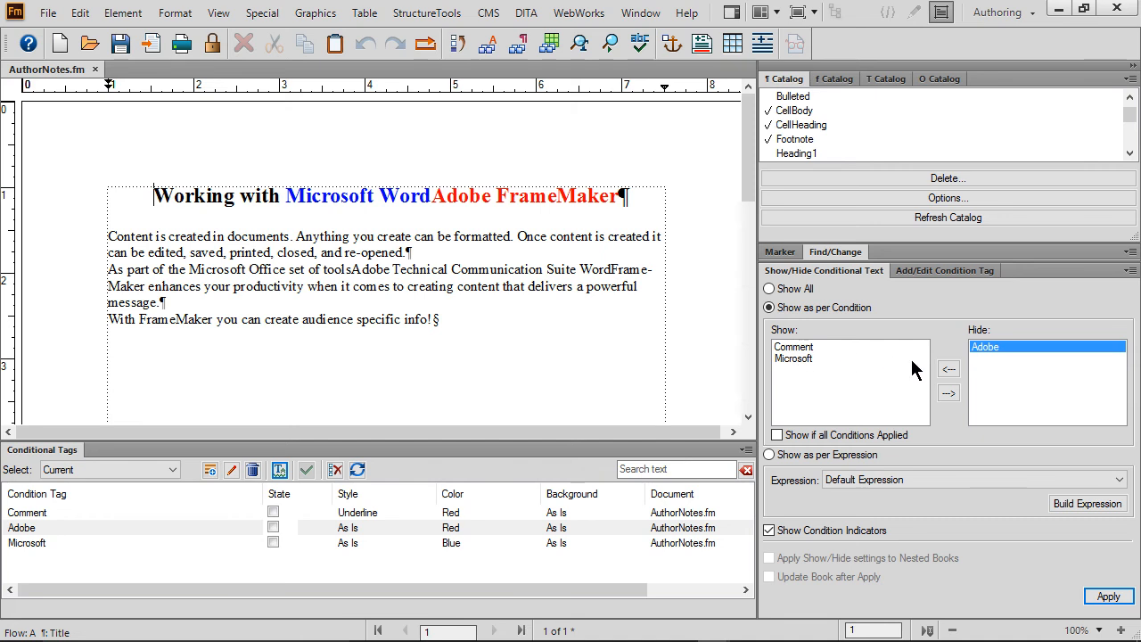
{"action": "left_click", "coordinate": [1108, 597]}
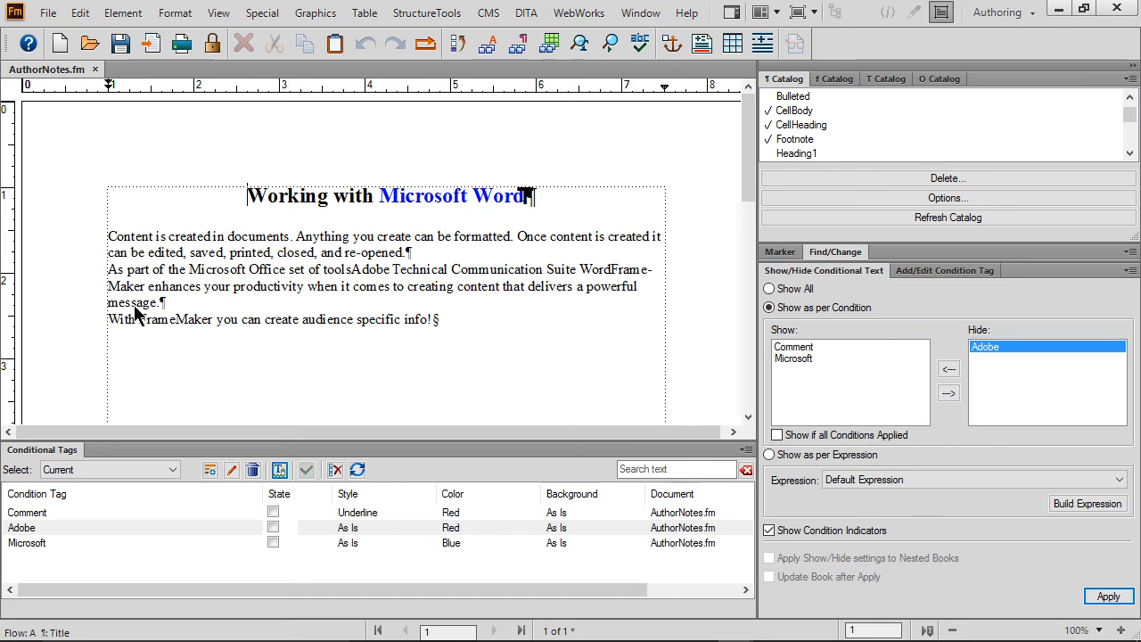
- Export the Microsoft-only version over the existing AuthorNotes.pdf, view it in Acrobat and close it
{"action": "left_click", "coordinate": [47, 14]}
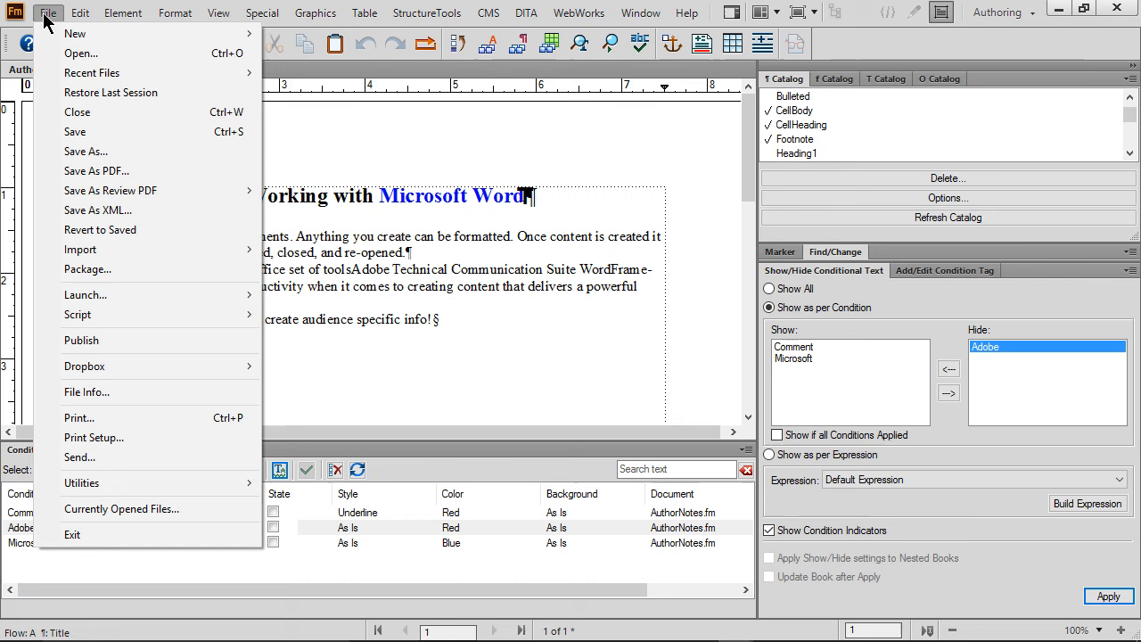
{"action": "left_click", "coordinate": [112, 171]}
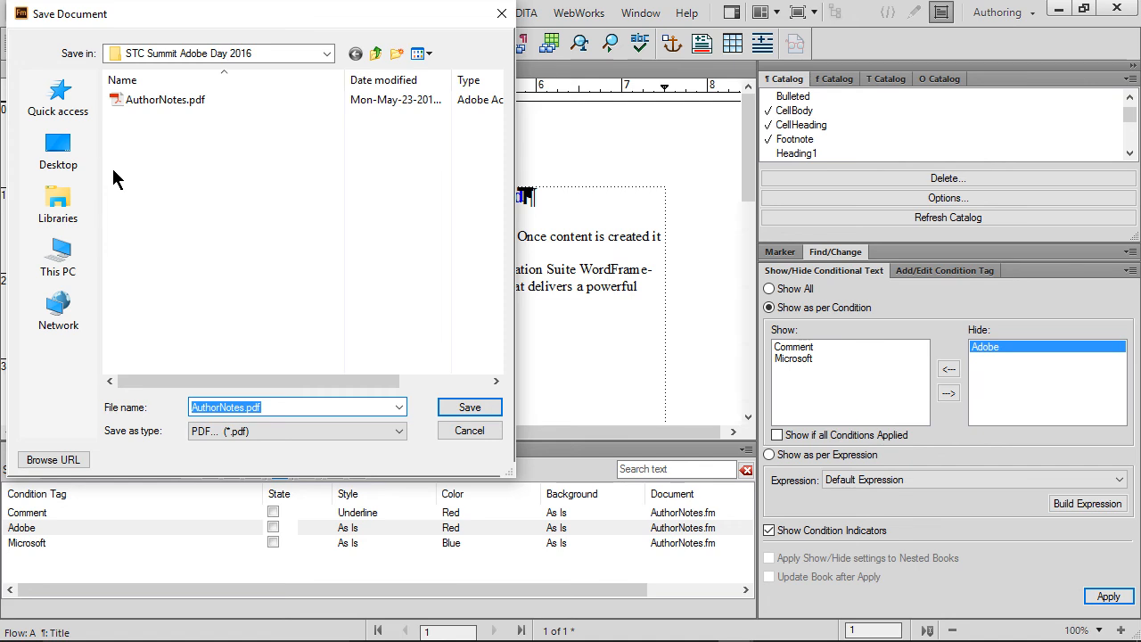
{"action": "left_click", "coordinate": [460, 406]}
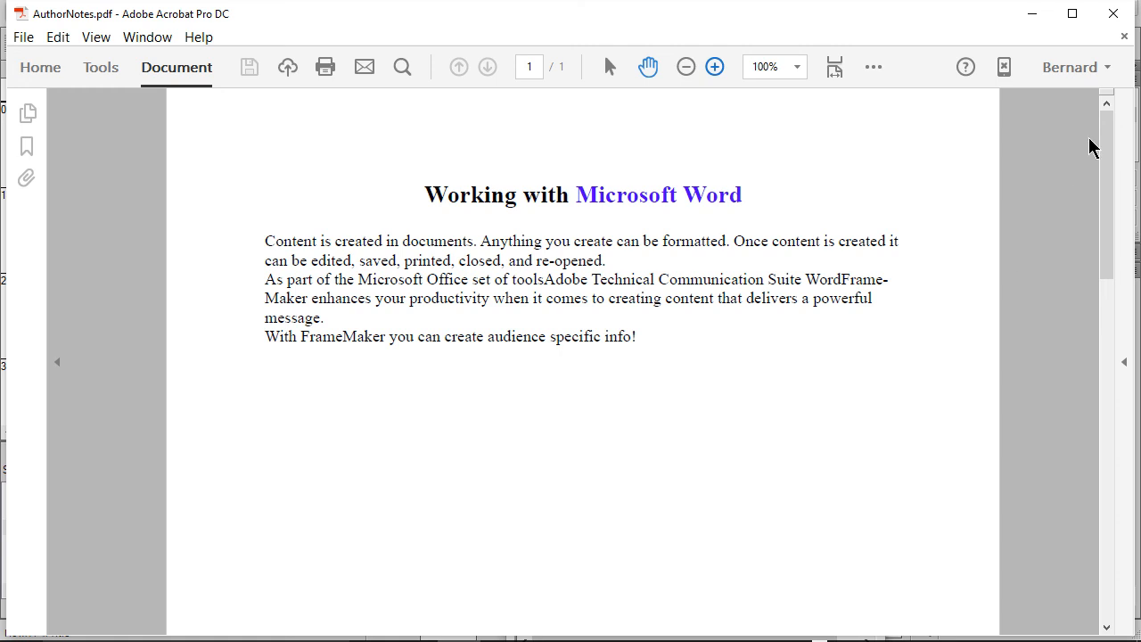
{"action": "left_click", "coordinate": [1112, 12]}
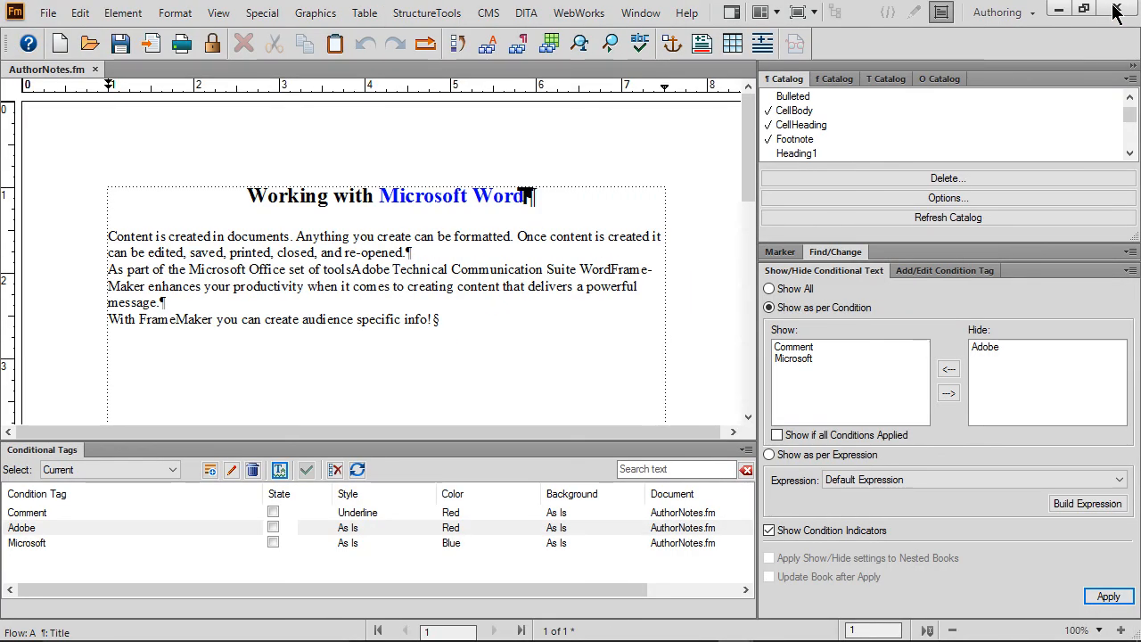
- Show all conditional text again and save the document
{"action": "left_click", "coordinate": [770, 289]}
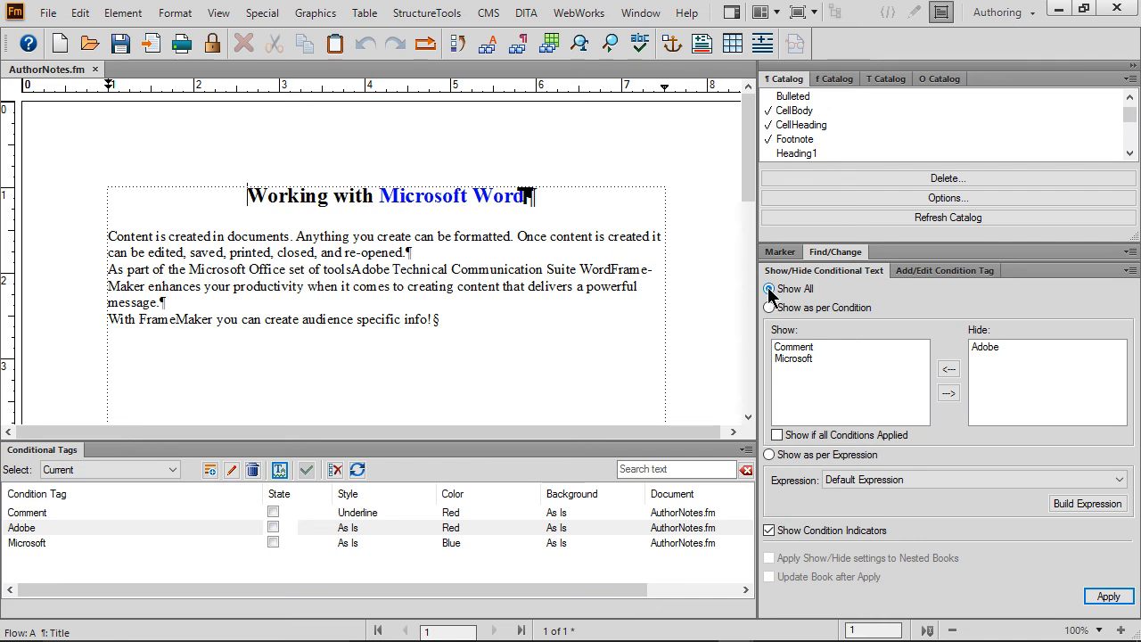
{"action": "left_click", "coordinate": [1109, 597]}
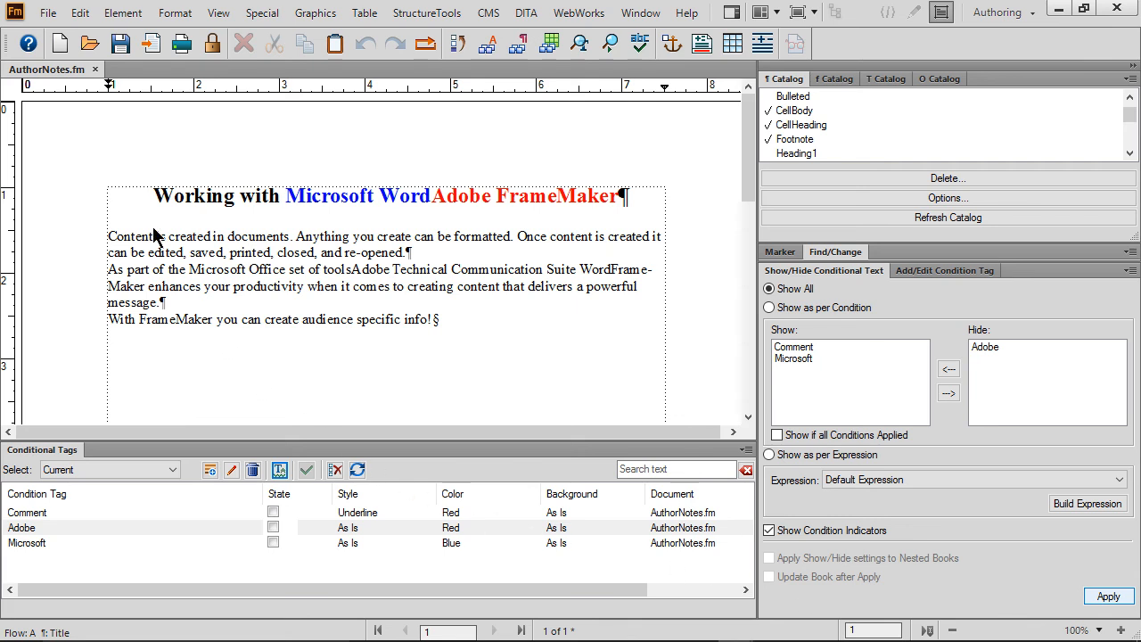
{"action": "left_click", "coordinate": [121, 46]}
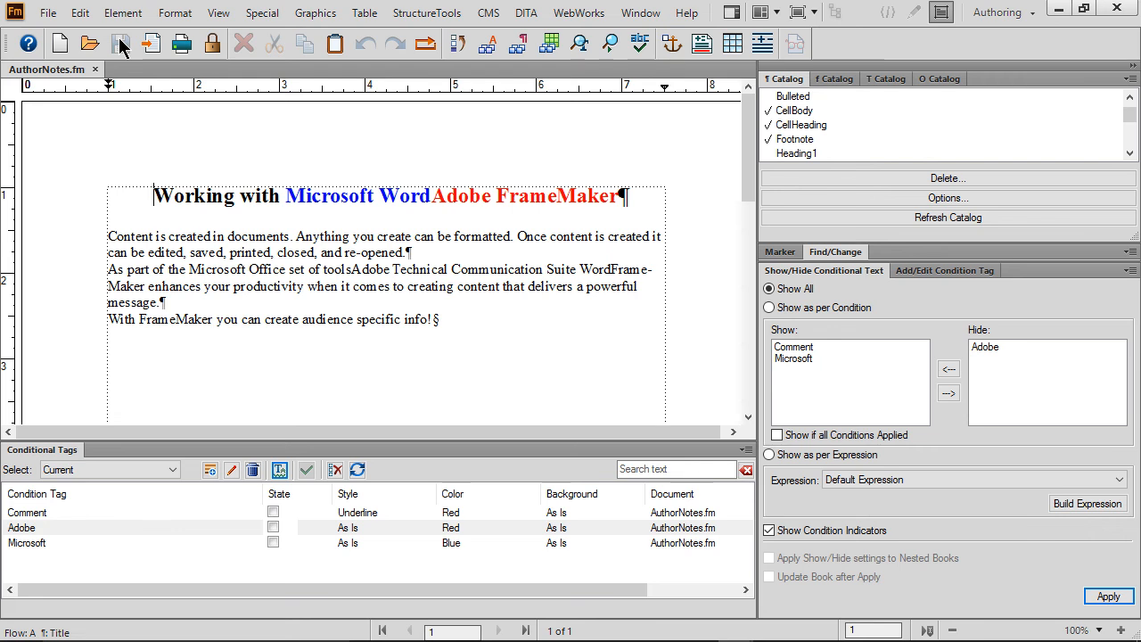
- Edit the Default publish settings and enable the dynamic content filter for the Responsive HTML5 output
{"action": "left_click", "coordinate": [39, 14]}
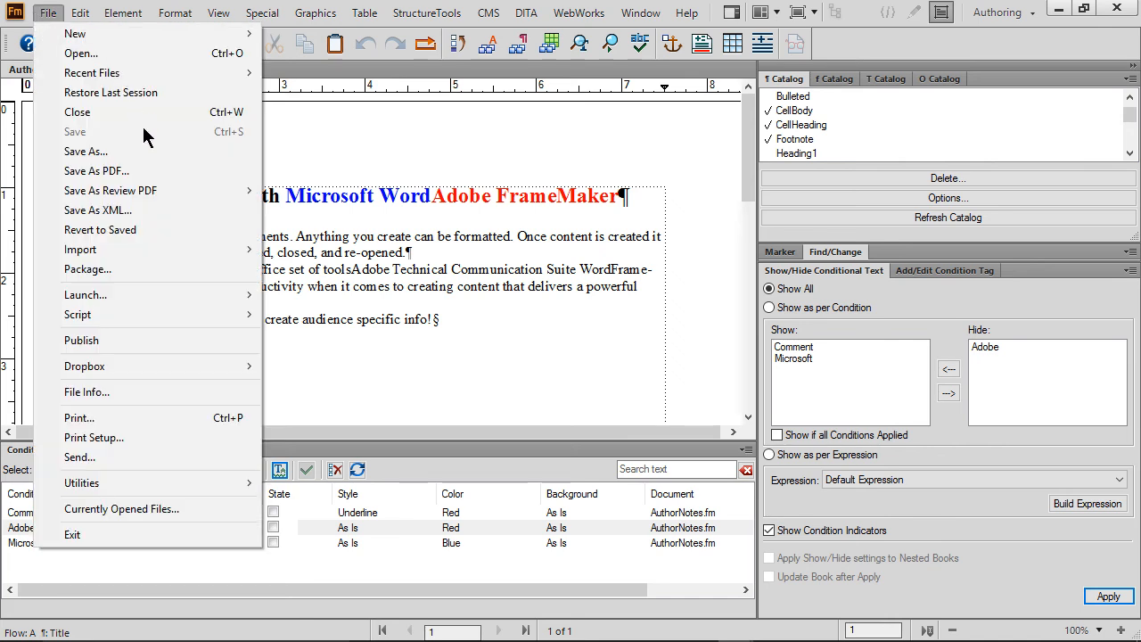
{"action": "left_click", "coordinate": [166, 341]}
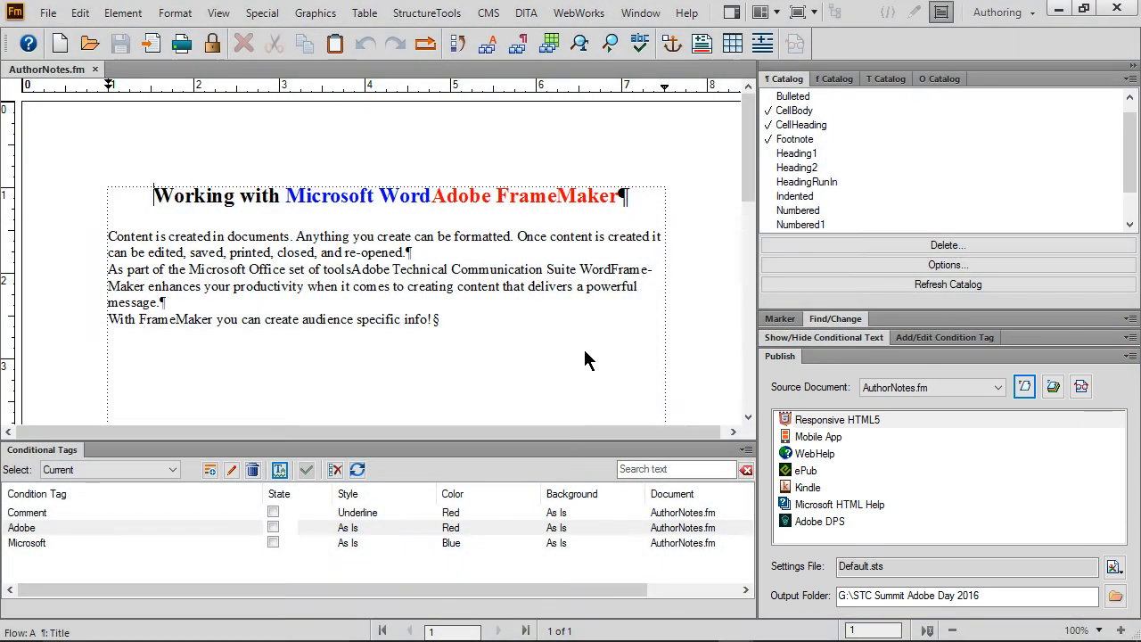
{"action": "left_click", "coordinate": [1114, 567]}
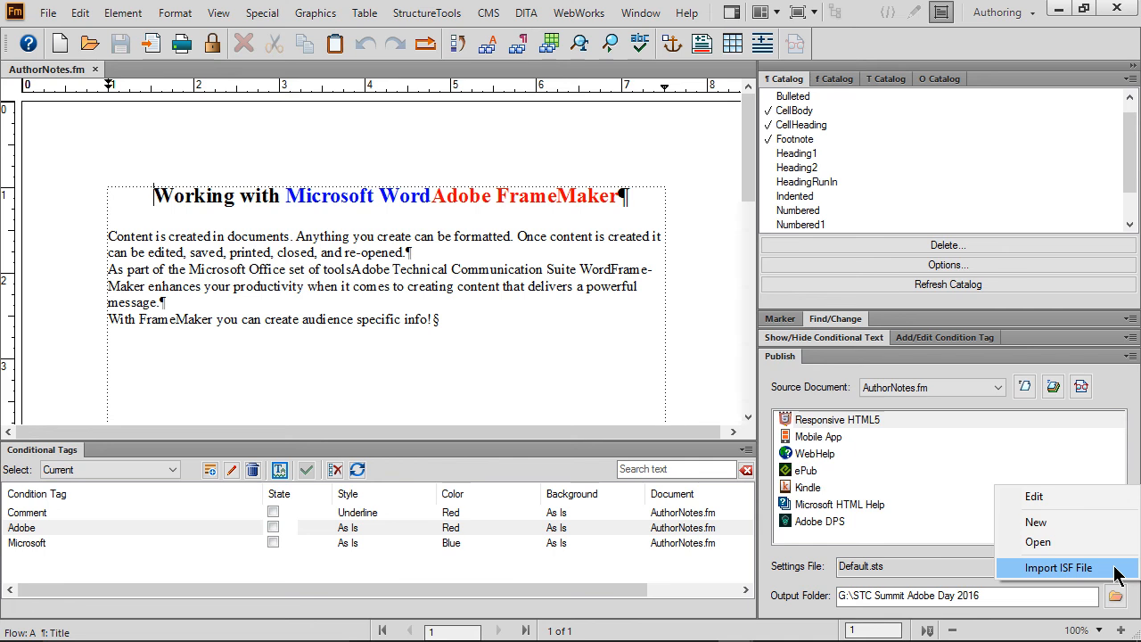
{"action": "left_click", "coordinate": [1041, 498]}
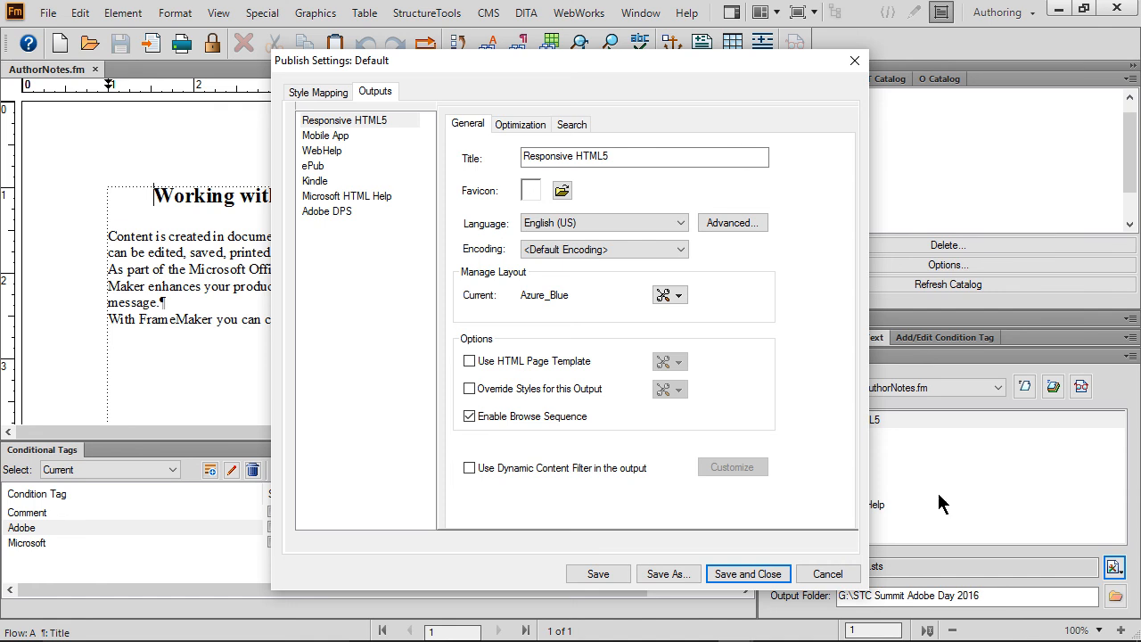
{"action": "left_click", "coordinate": [469, 469]}
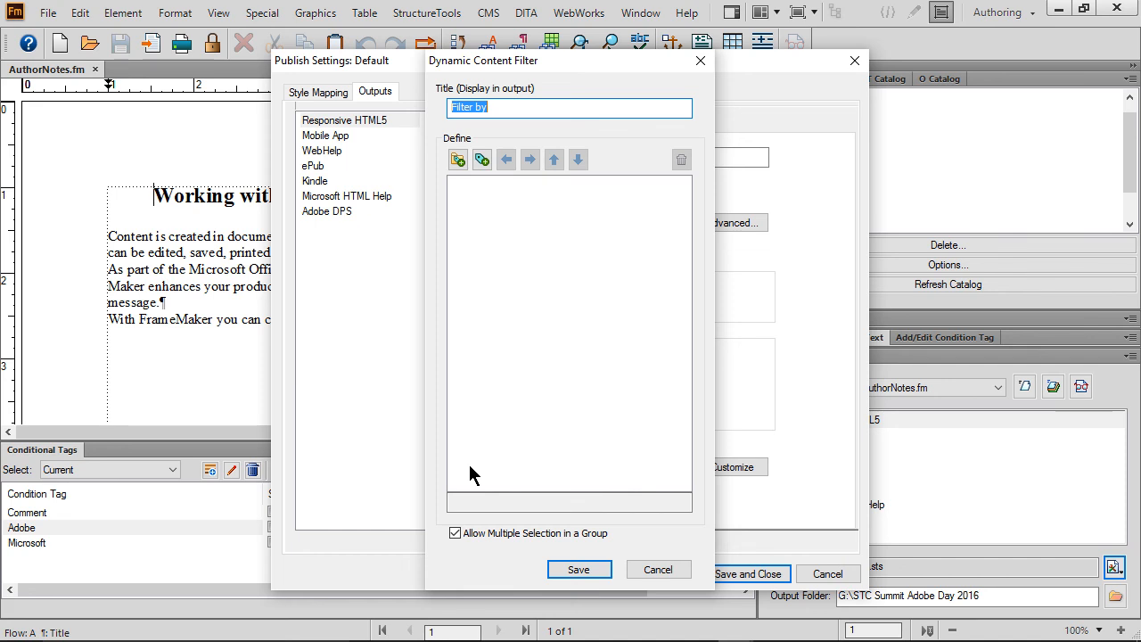
- Title the dynamic content filter "Software" and add a filter group named "Vendor"
{"action": "type", "text": "Software"}
{"action": "left_click", "coordinate": [456, 159]}
{"action": "type", "text": "Vendor"}
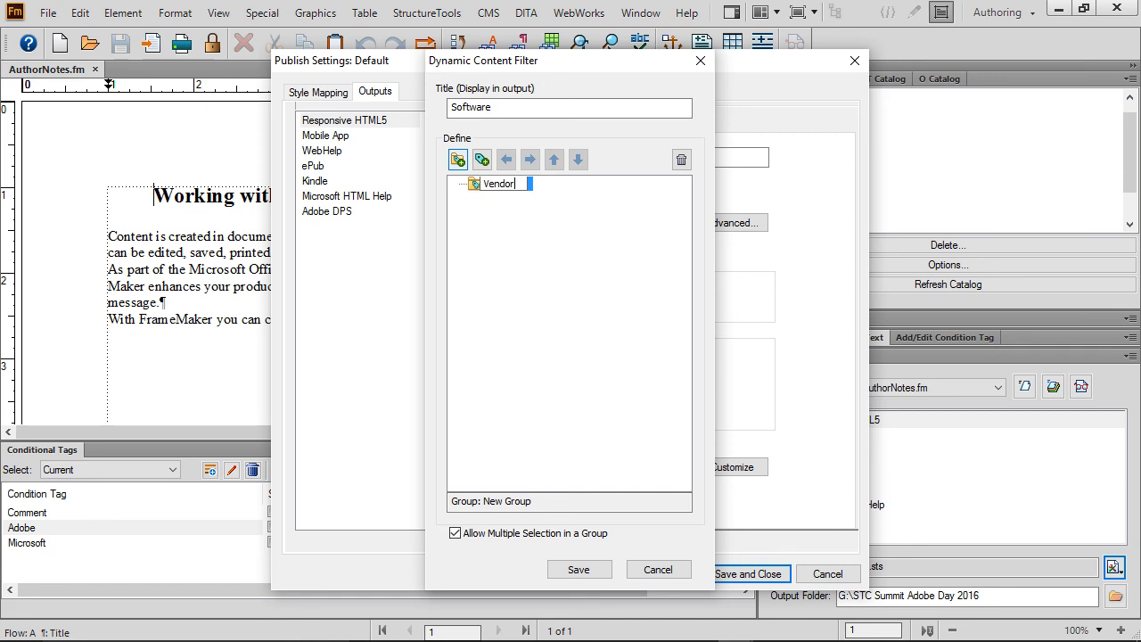
- Add the Adobe and Microsoft tags to the Vendor group, then disallow multiple selection in a group and save the filter
{"action": "left_click", "coordinate": [482, 161]}
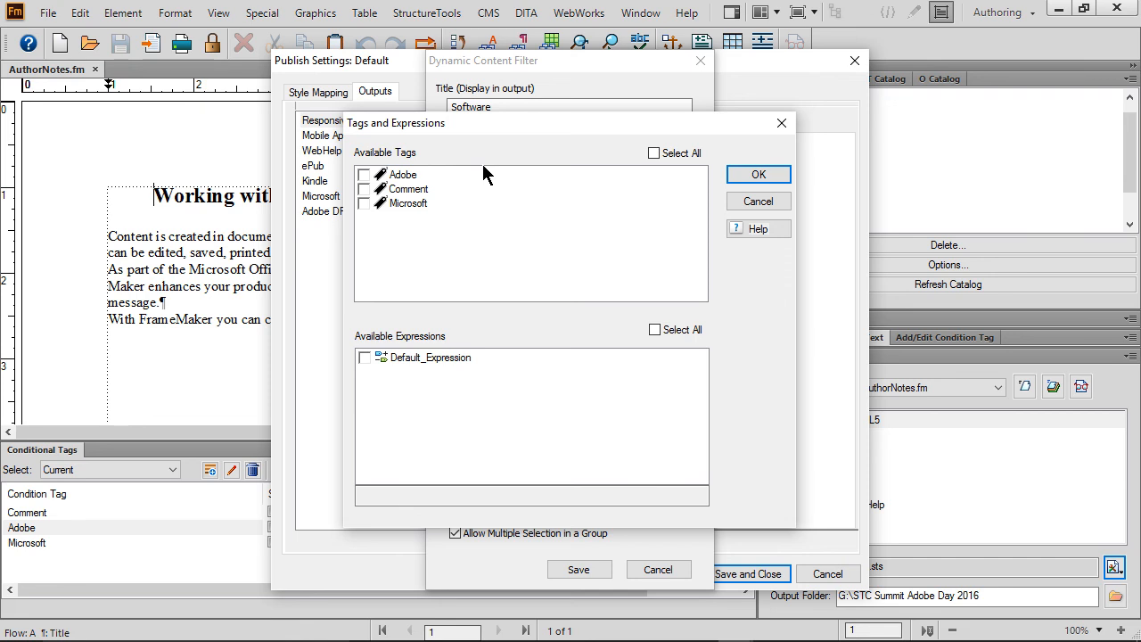
{"action": "left_click", "coordinate": [364, 176]}
{"action": "left_click", "coordinate": [758, 175]}
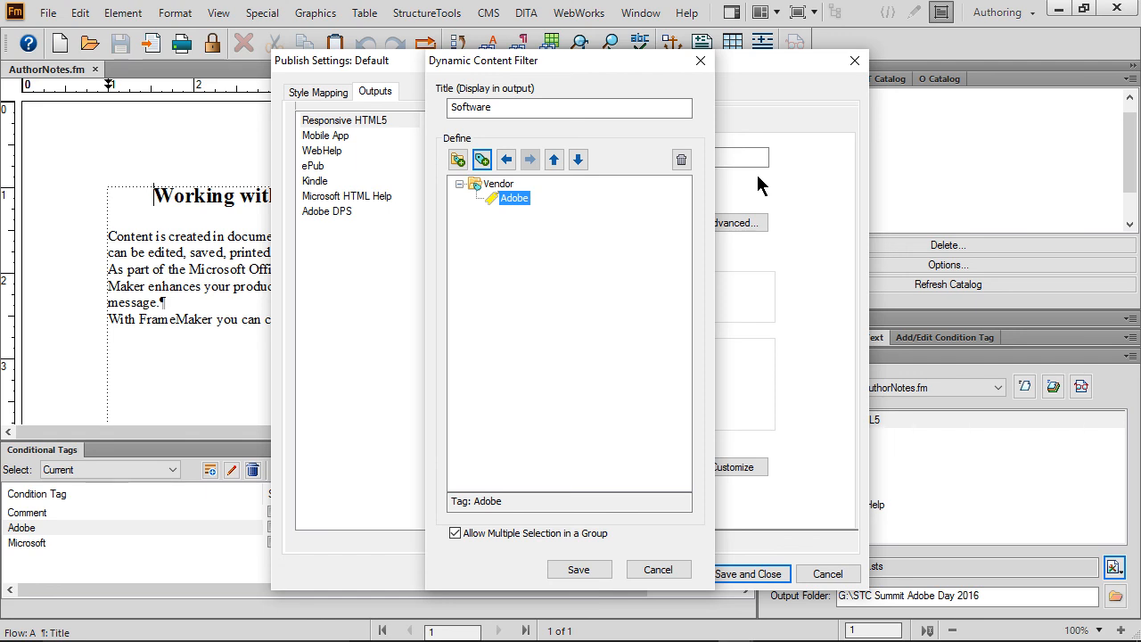
{"action": "left_click", "coordinate": [482, 160]}
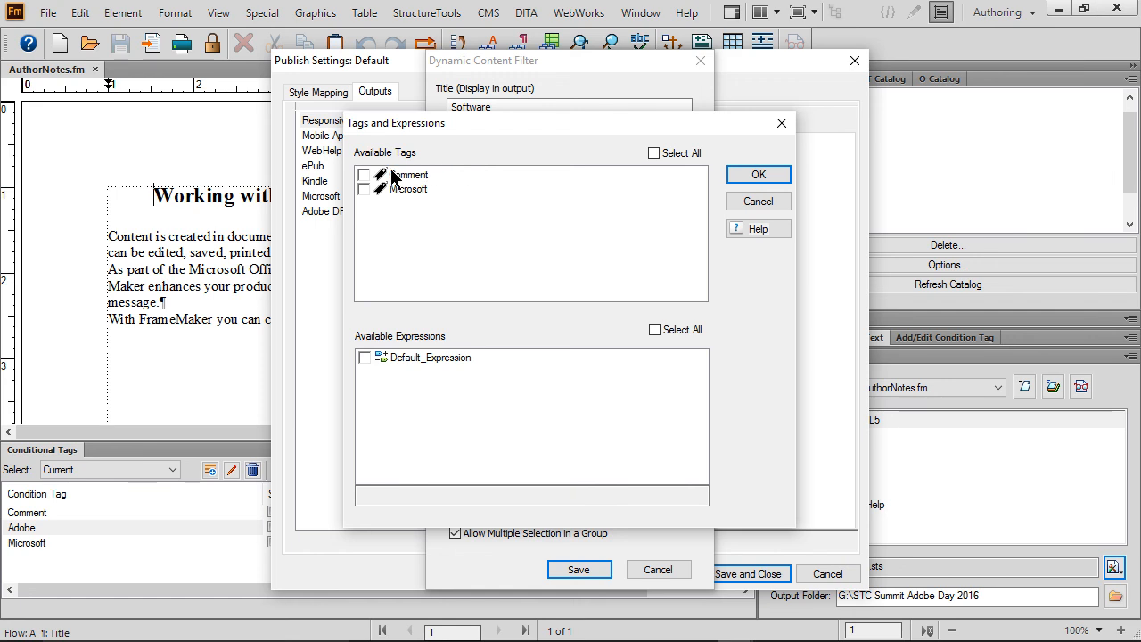
{"action": "left_click", "coordinate": [365, 190]}
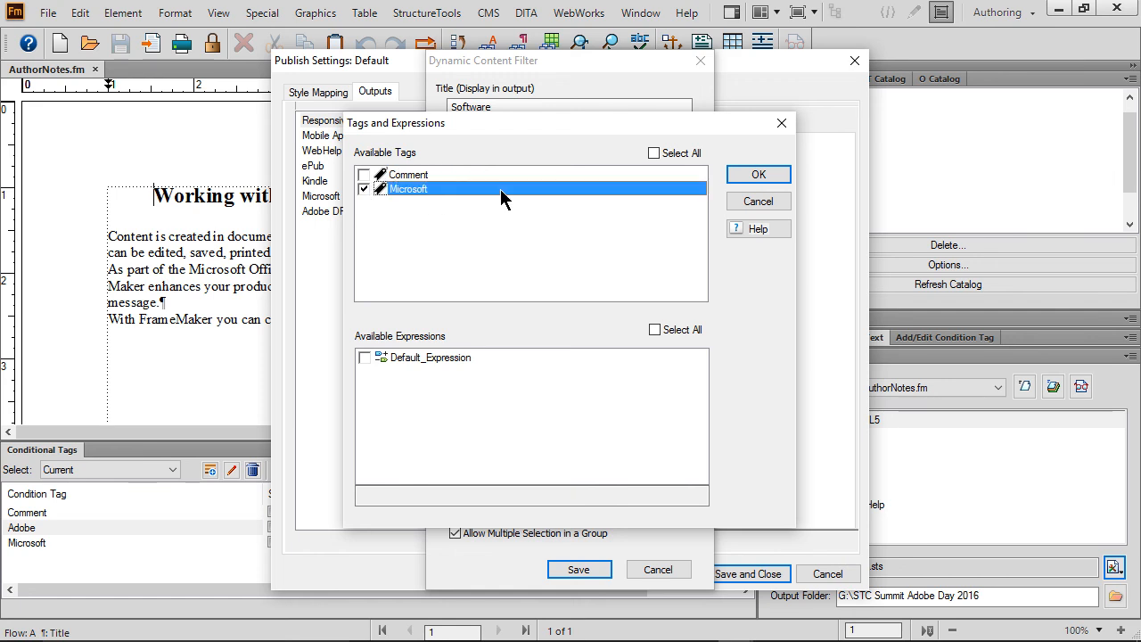
{"action": "left_click", "coordinate": [759, 176]}
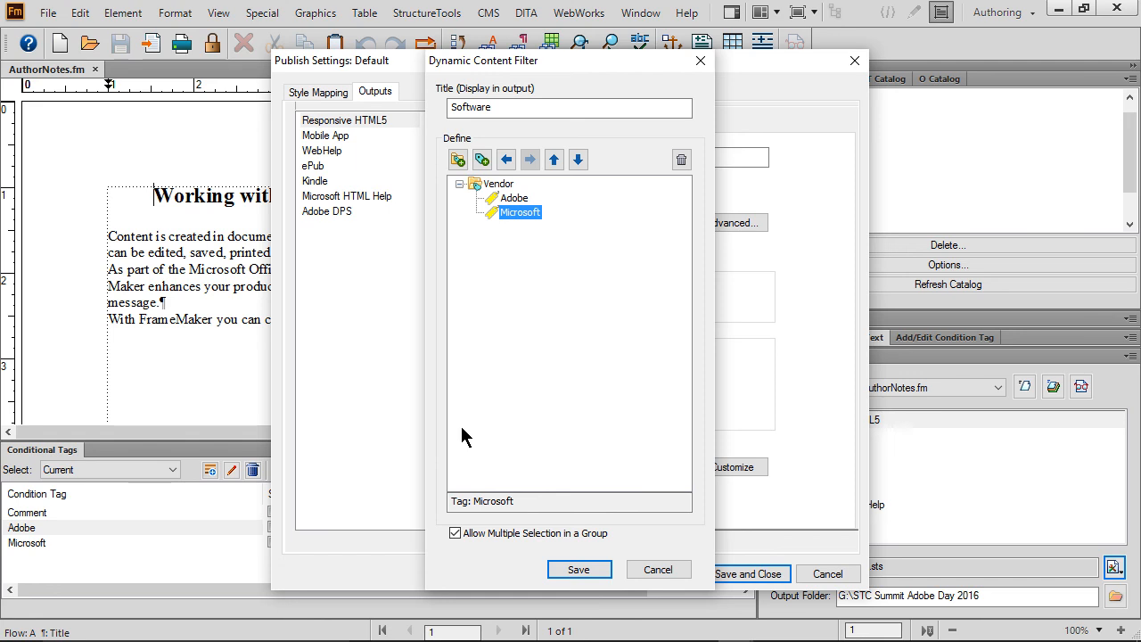
{"action": "left_click", "coordinate": [455, 533]}
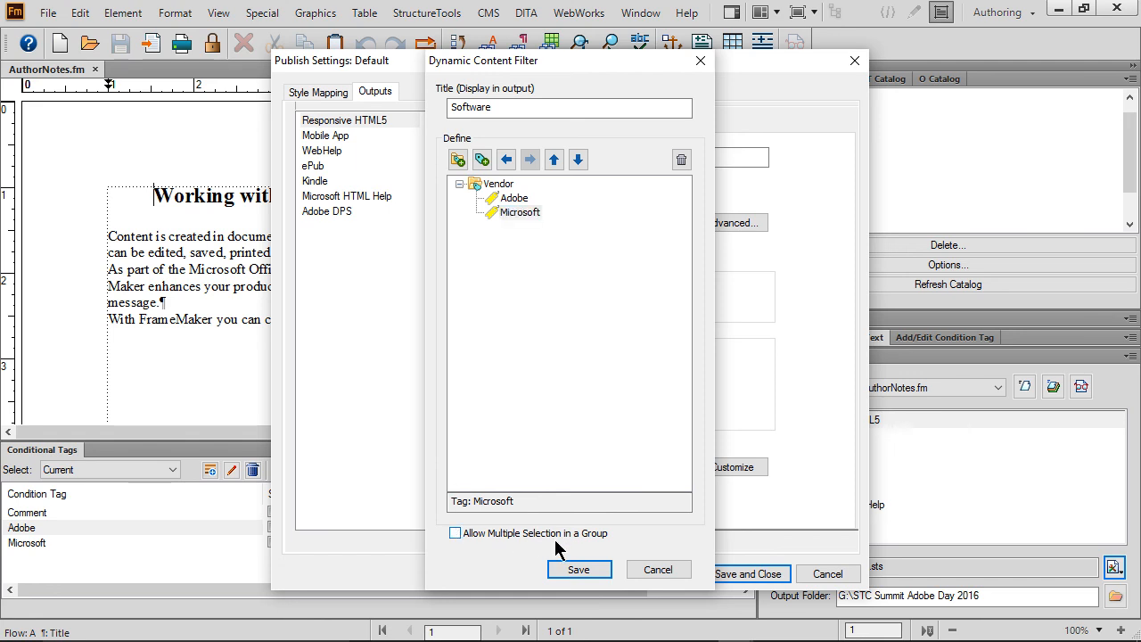
{"action": "left_click", "coordinate": [591, 571]}
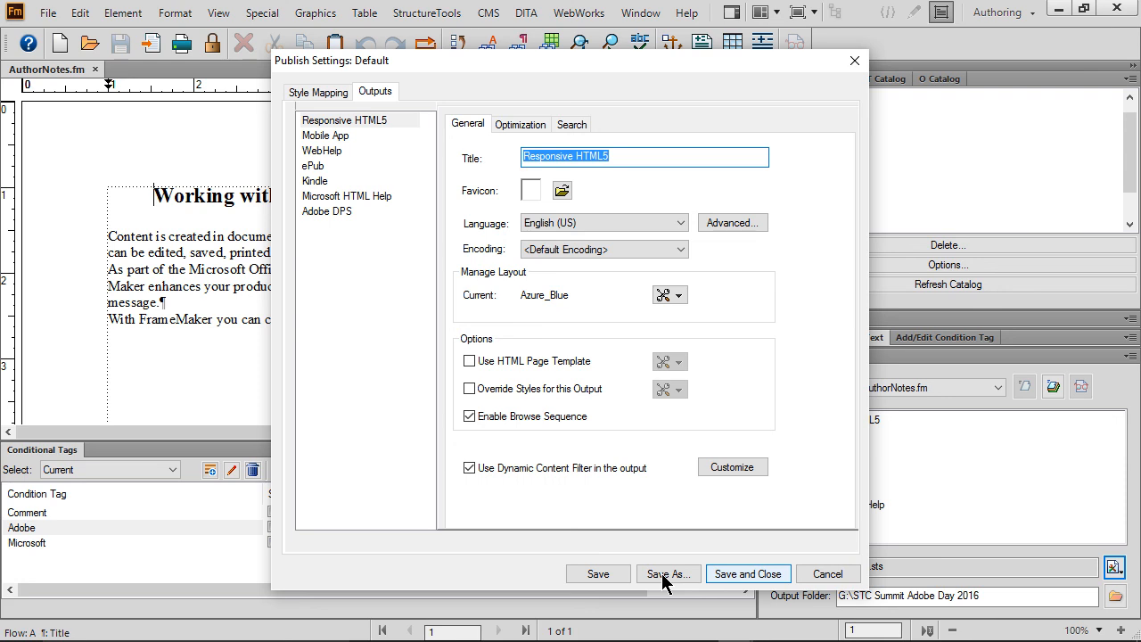
- Save the publish settings as a new settings file named ConditionalContent in the Stories folder
{"action": "left_click", "coordinate": [663, 575]}
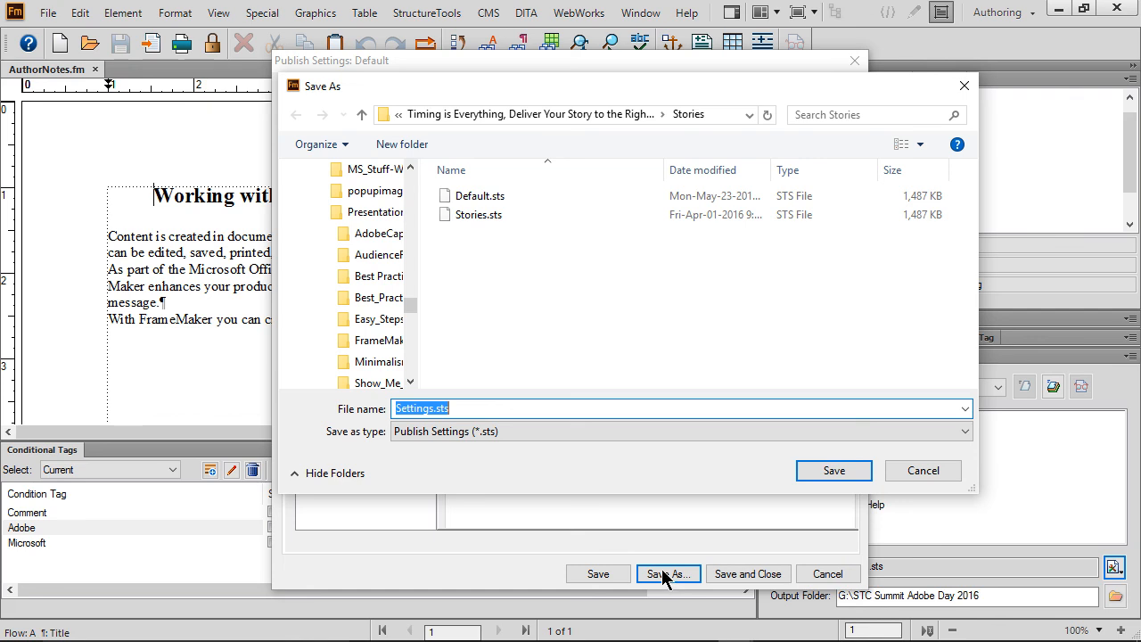
{"action": "type", "text": "ConditionalContent"}
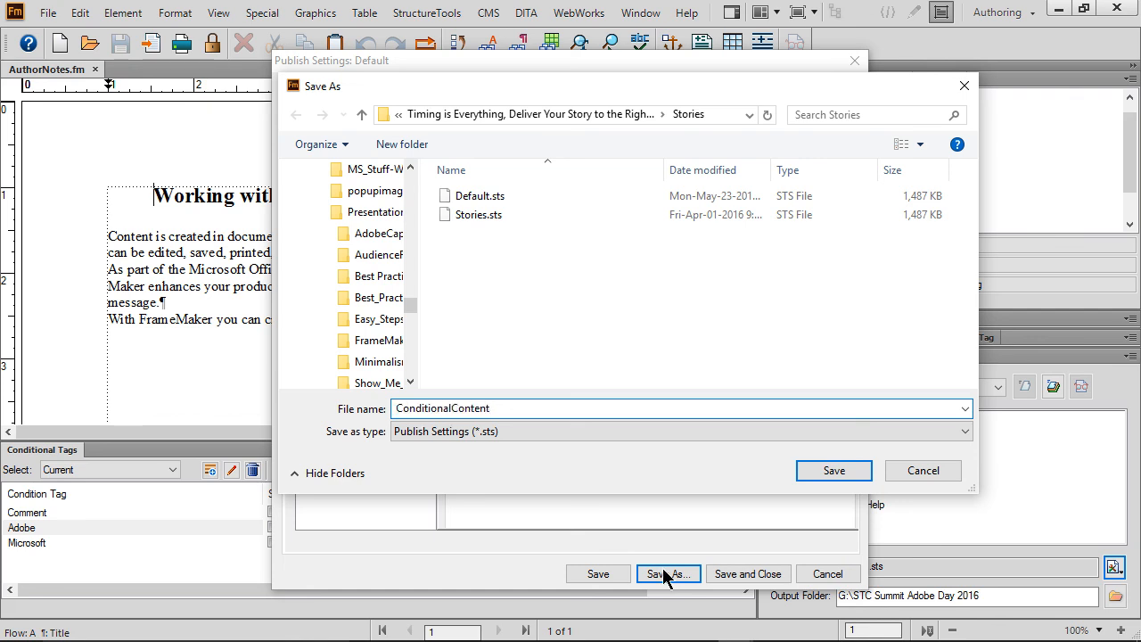
{"action": "left_click", "coordinate": [836, 471]}
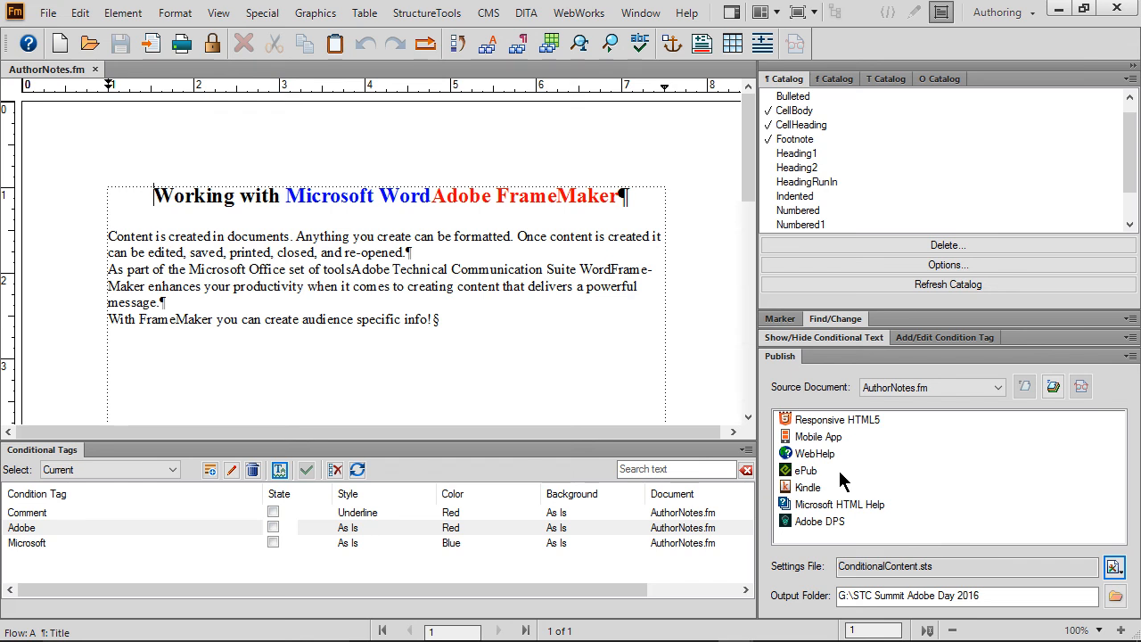
- Publish AuthorNotes.fm as Responsive HTML5, view the output in the browser and show its Software content filter
{"action": "double_click", "coordinate": [801, 419]}
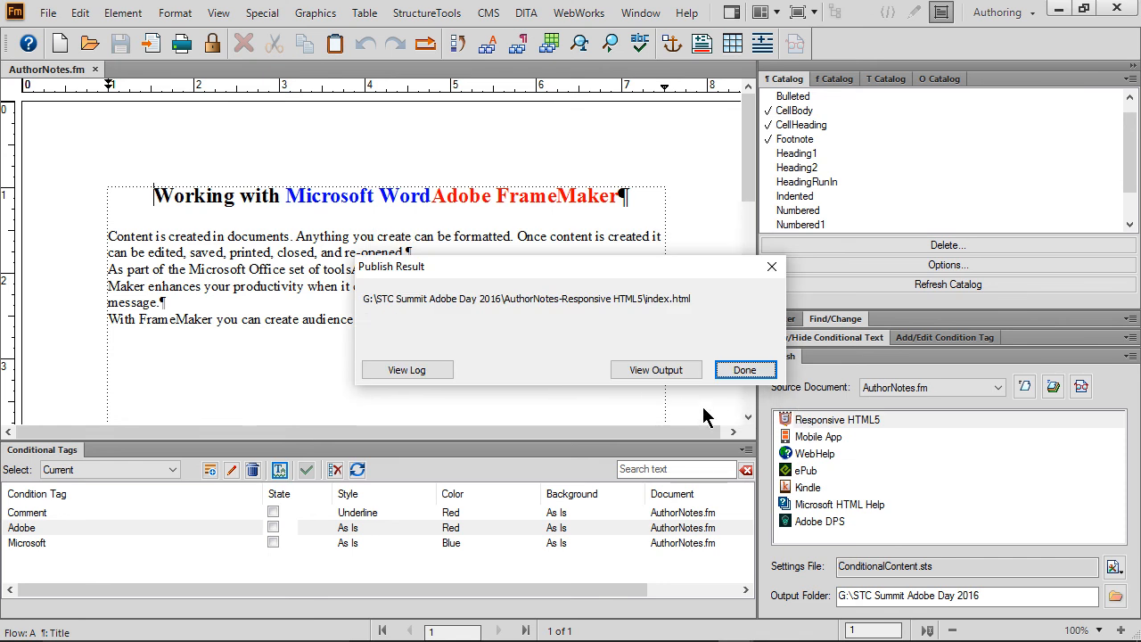
{"action": "left_click", "coordinate": [658, 373]}
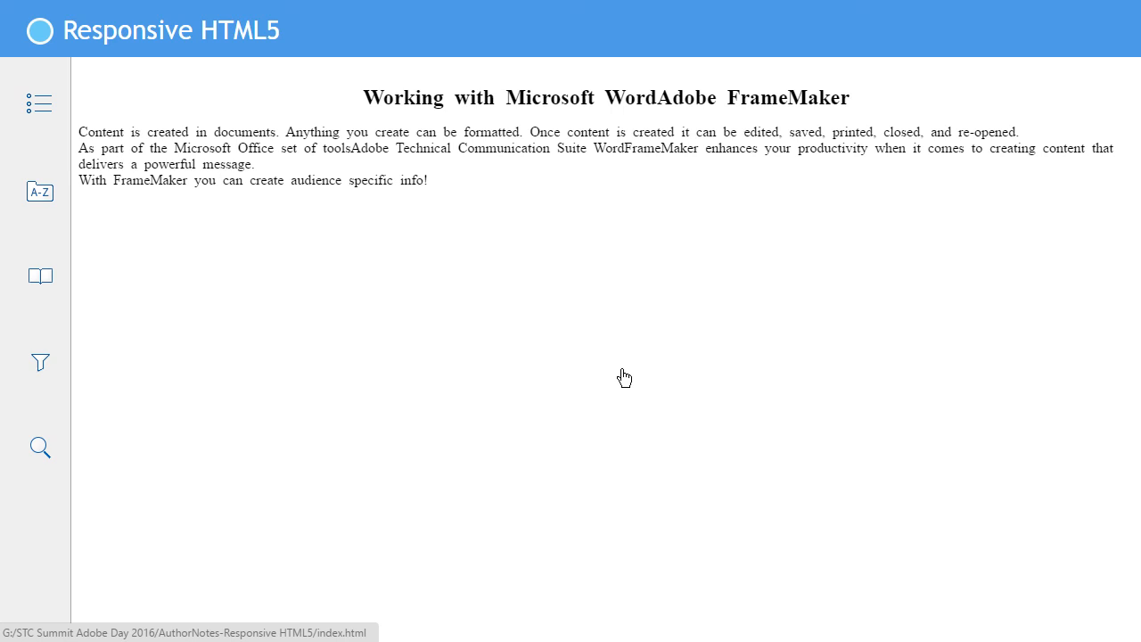
{"action": "left_click", "coordinate": [41, 367]}
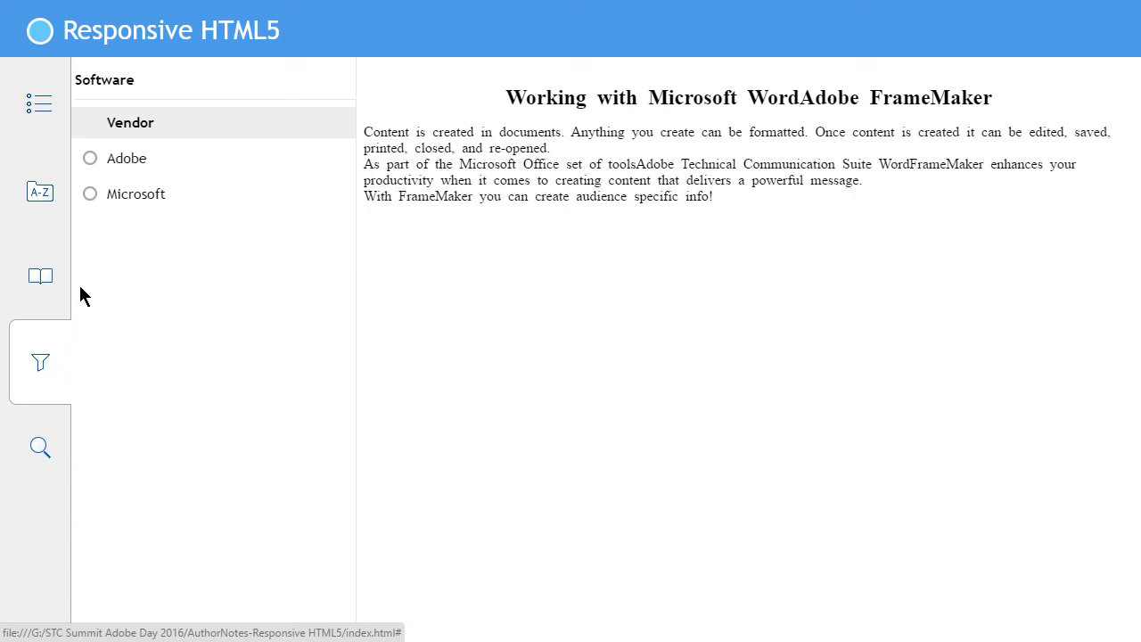
- Check the published page filtered by Adobe and by Microsoft, then reset the Vendor filter
{"action": "left_click", "coordinate": [90, 158]}
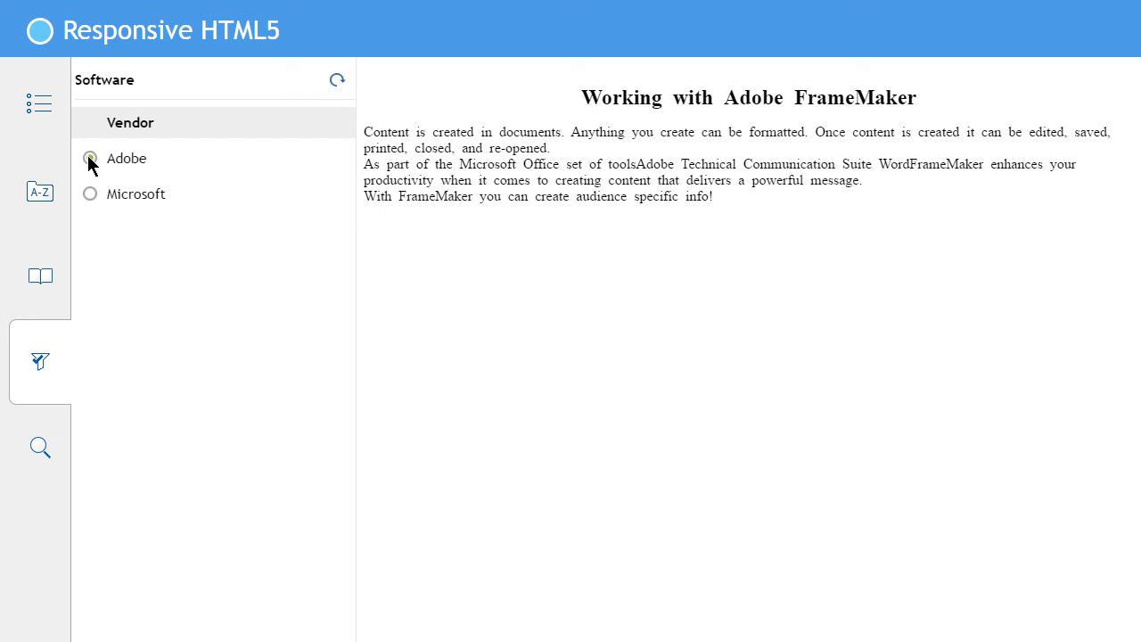
{"action": "left_click", "coordinate": [90, 194]}
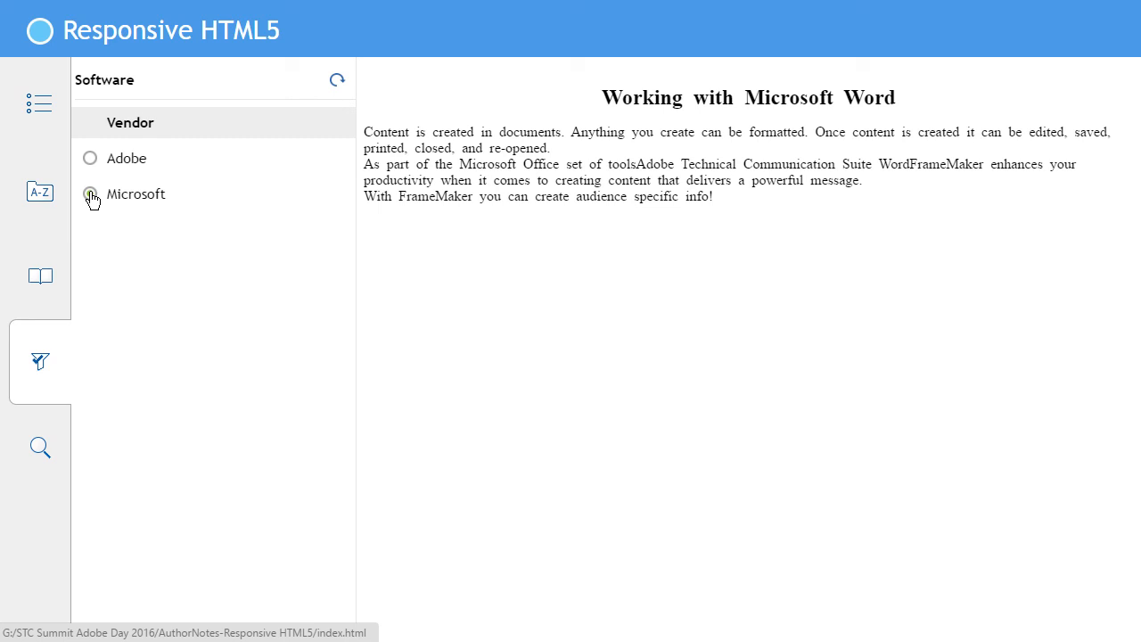
{"action": "left_click", "coordinate": [336, 81]}
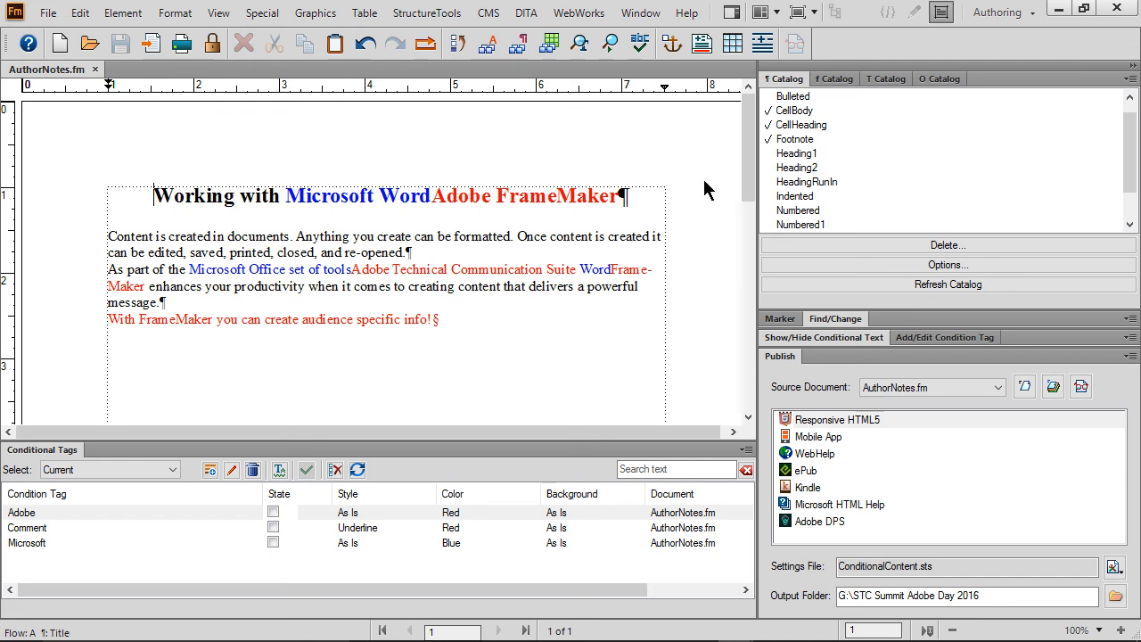
- Republish the document with the fully tagged body text as Responsive HTML5, view the output and filter it by the Microsoft vendor
{"action": "double_click", "coordinate": [800, 419]}
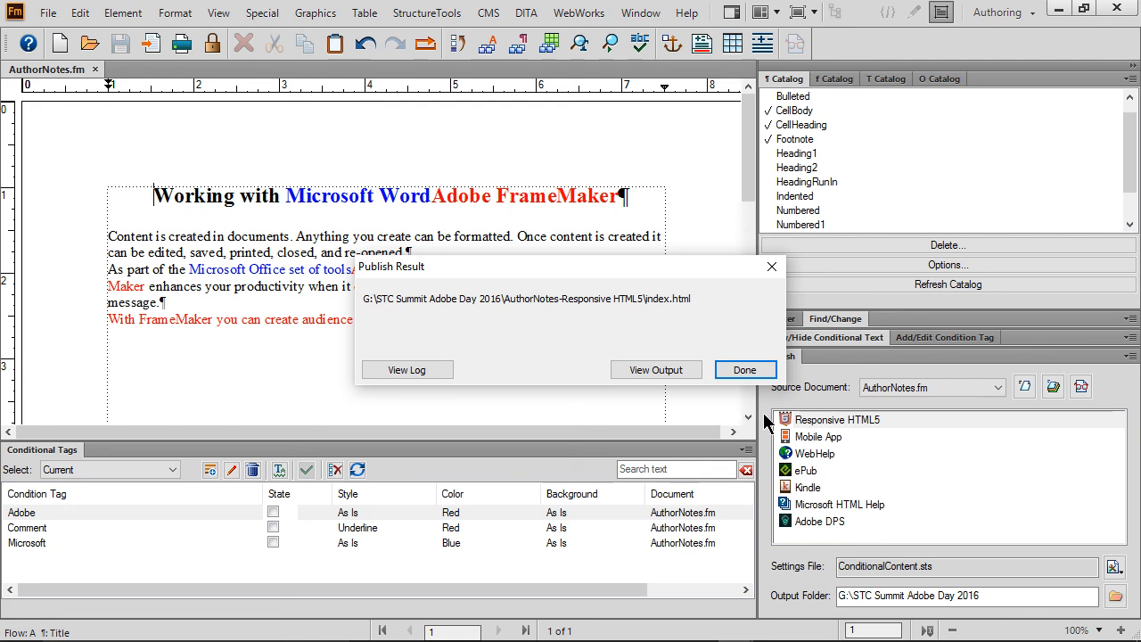
{"action": "left_click", "coordinate": [628, 371]}
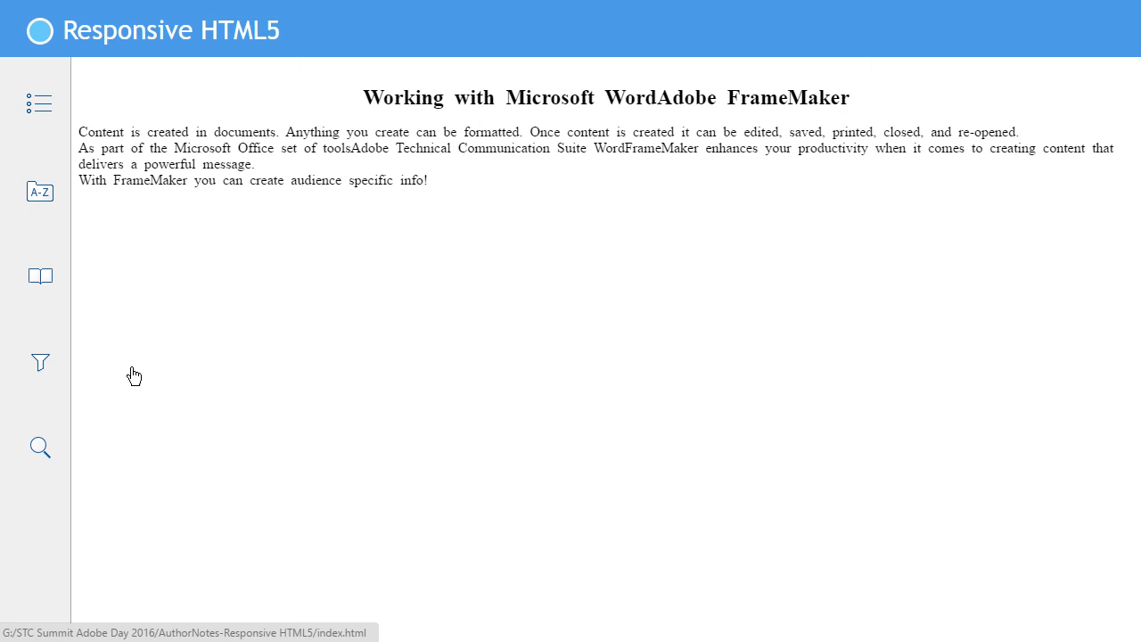
{"action": "left_click", "coordinate": [41, 367]}
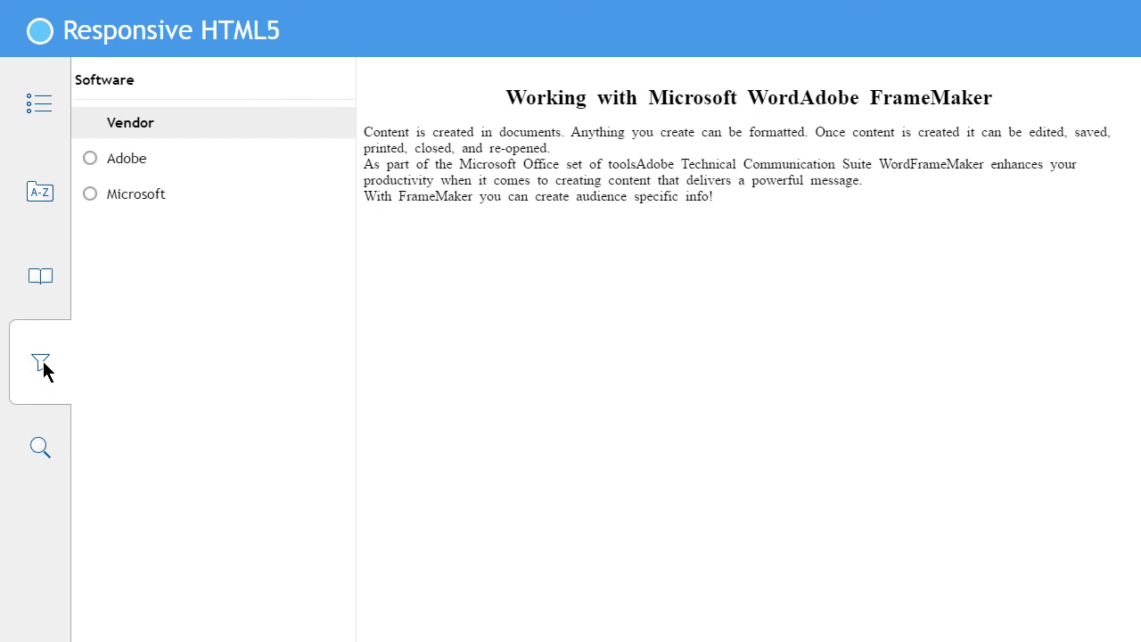
{"action": "left_click", "coordinate": [90, 194]}
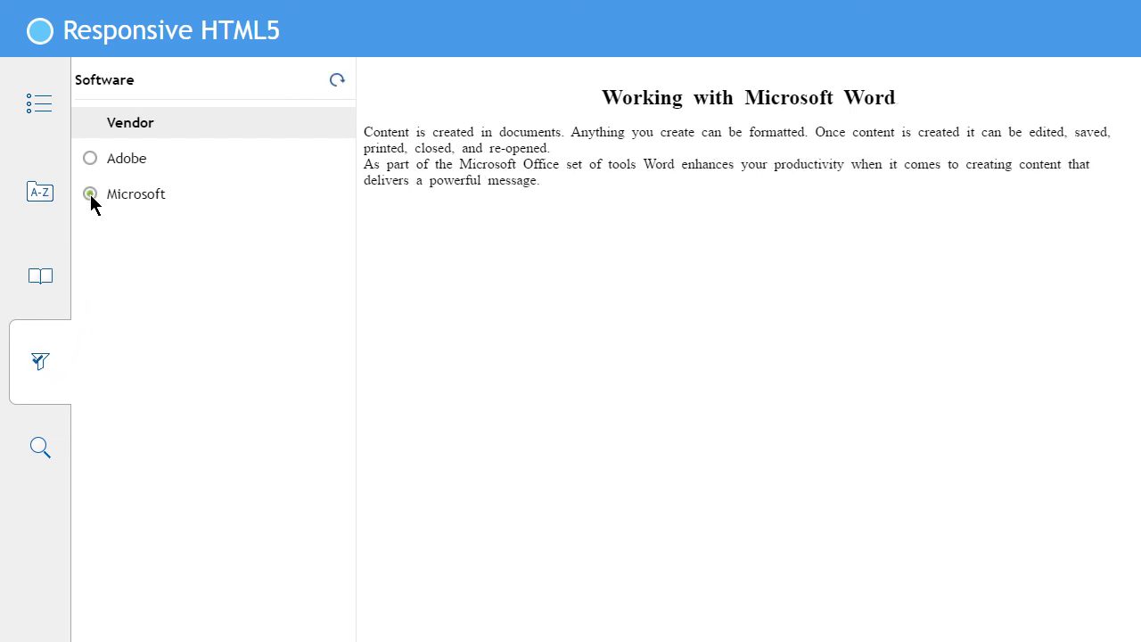